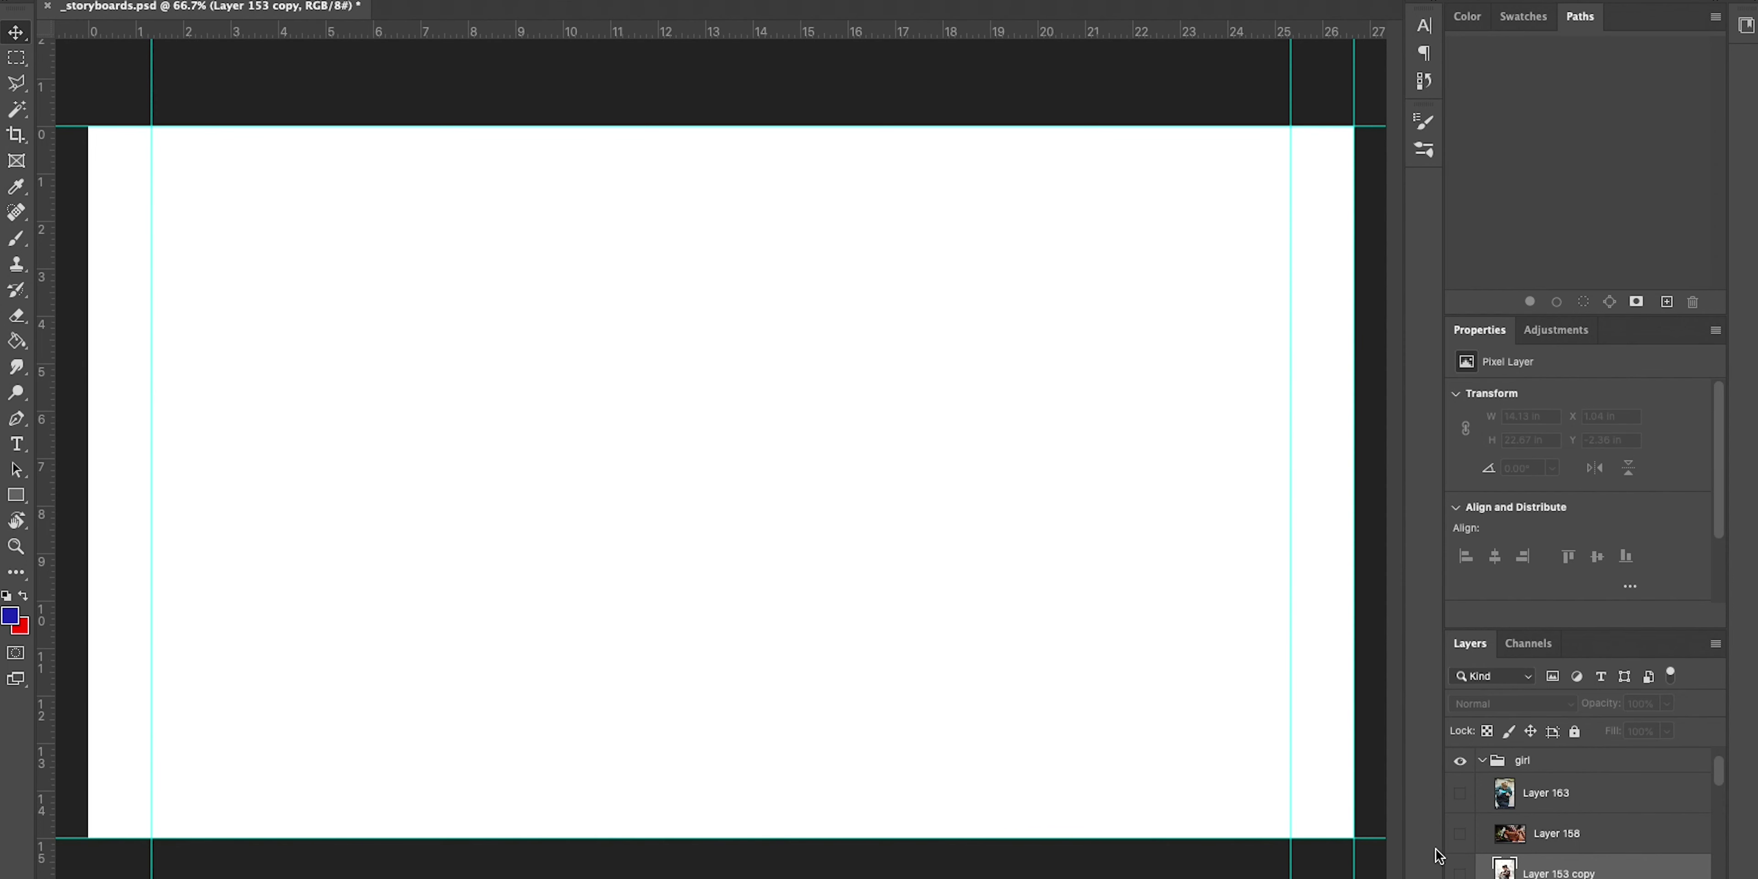
Review the three reference photos in the girl group, then leave only Layer 153 copy with the grey purse visible.
left_click(1460, 874)
left_click(1460, 833)
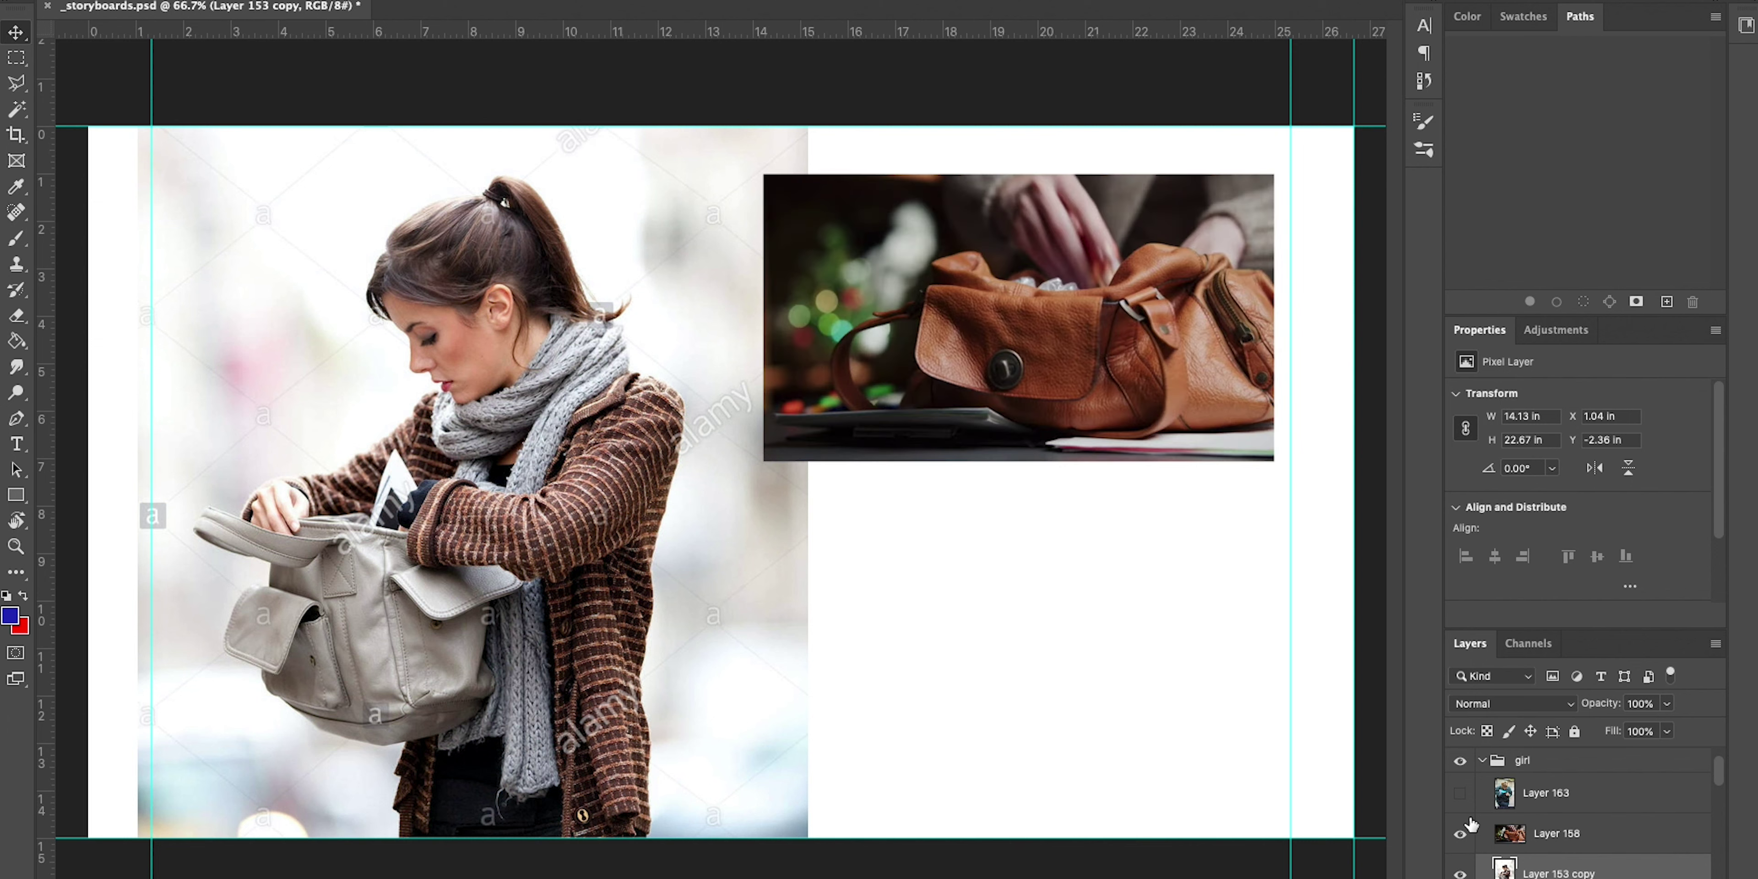
left_click(1460, 793)
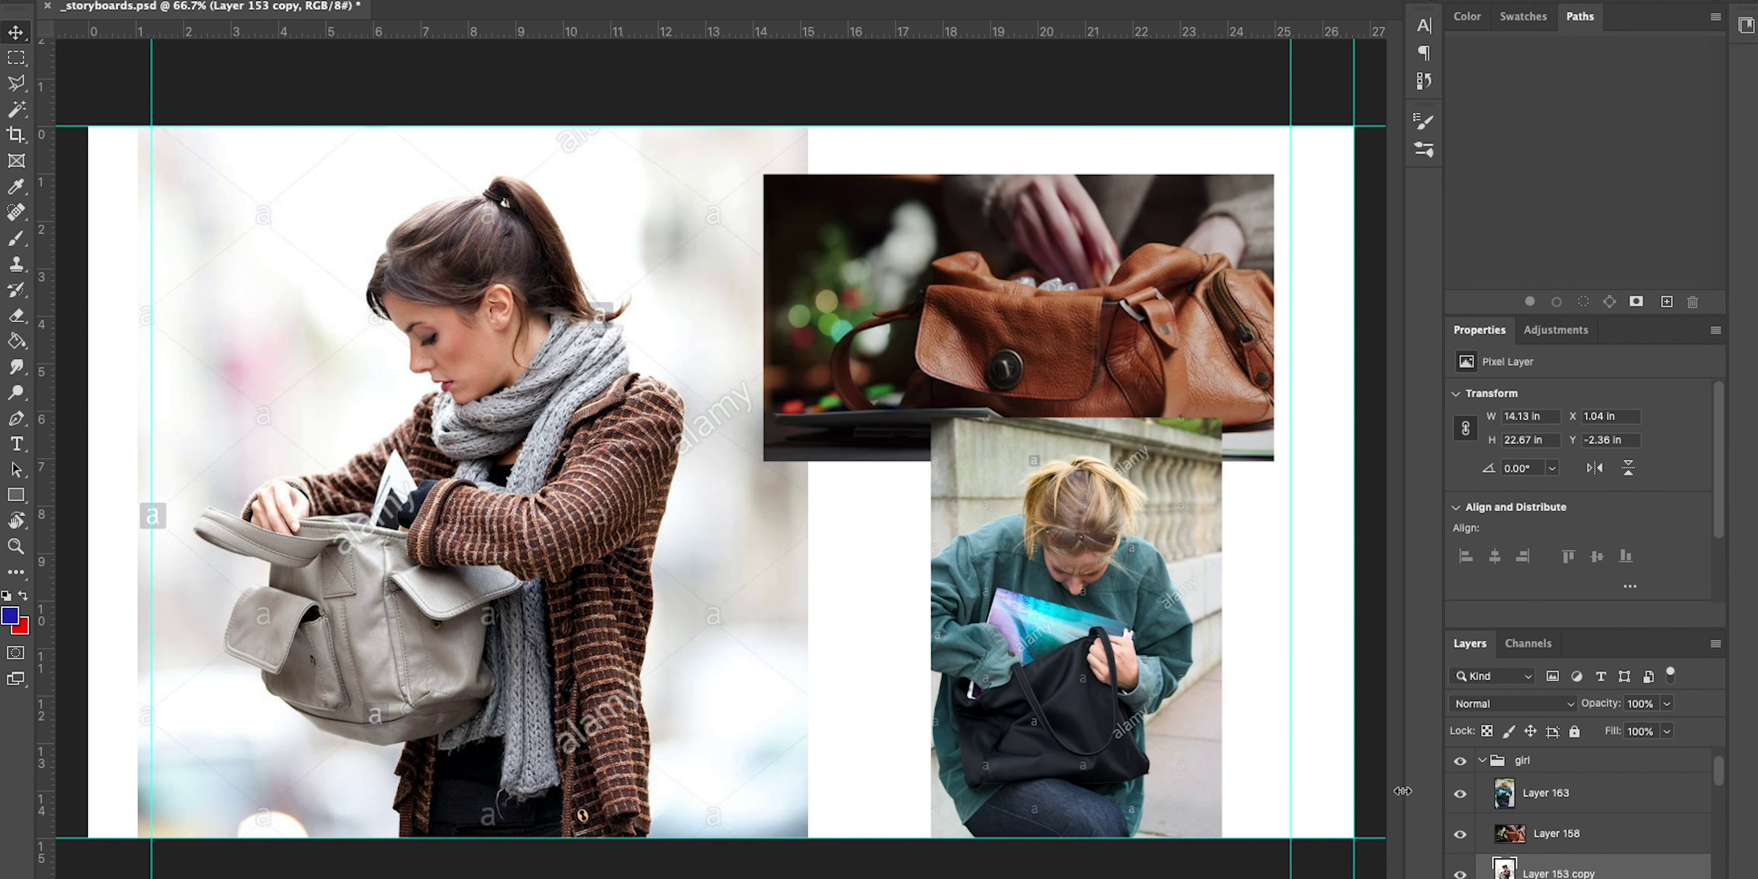
left_click(1460, 834)
left_click(1460, 794)
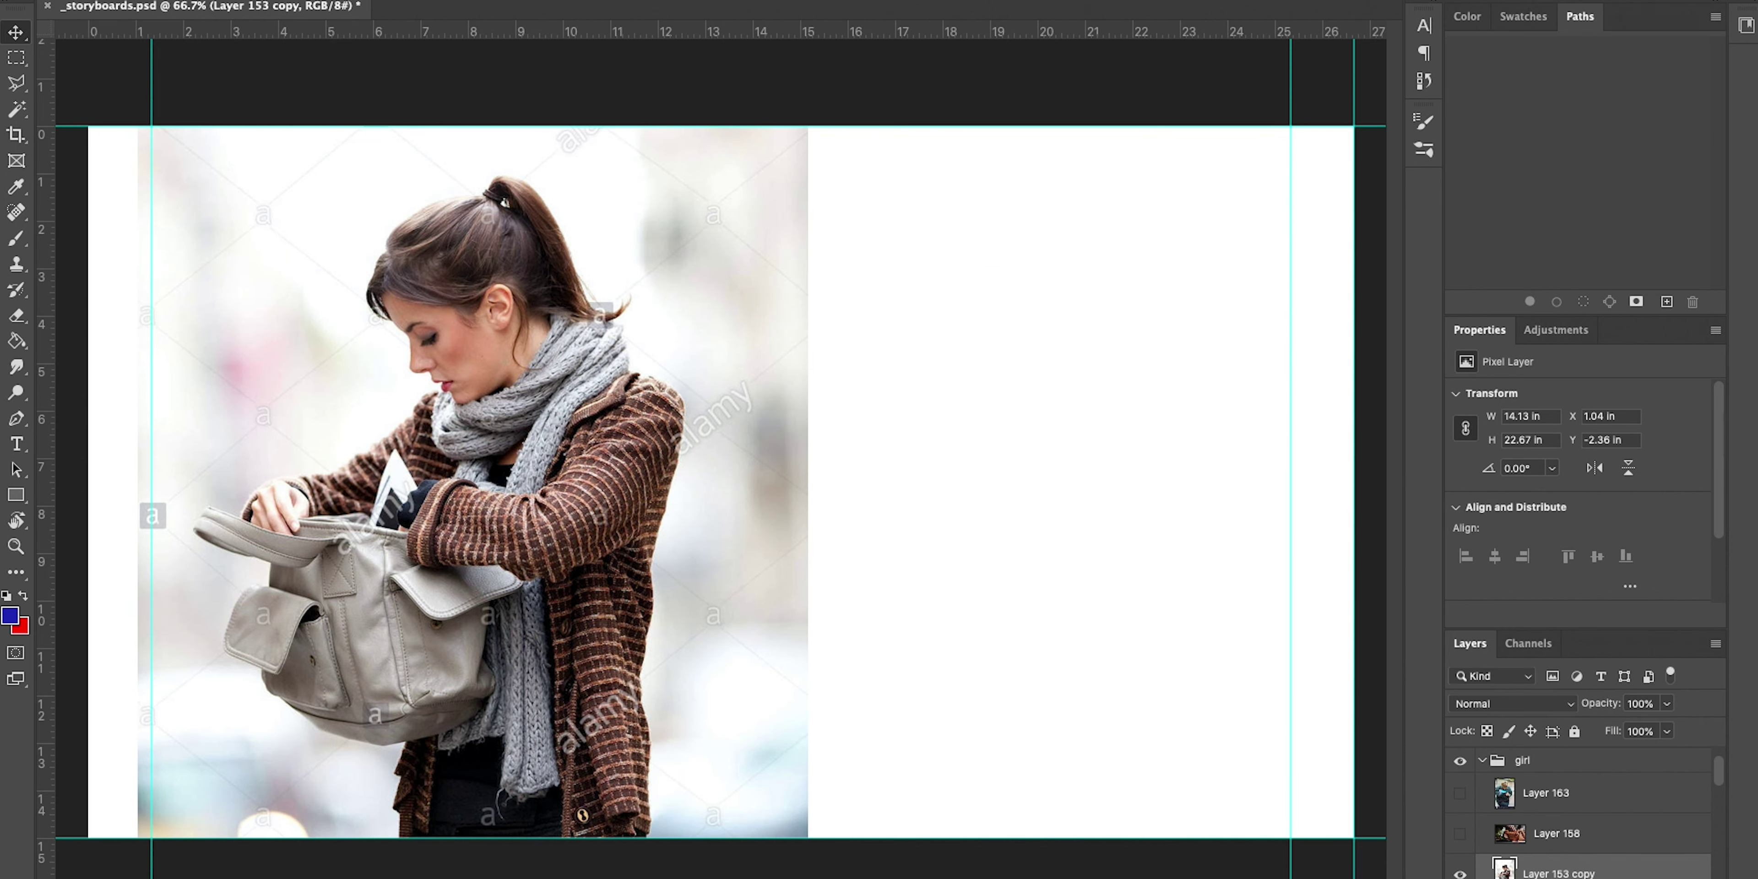
Create a new layer and trace the woman's front hair outline, face profile, eye and nose with the blue Brush.
key("alt+shift+super+n")
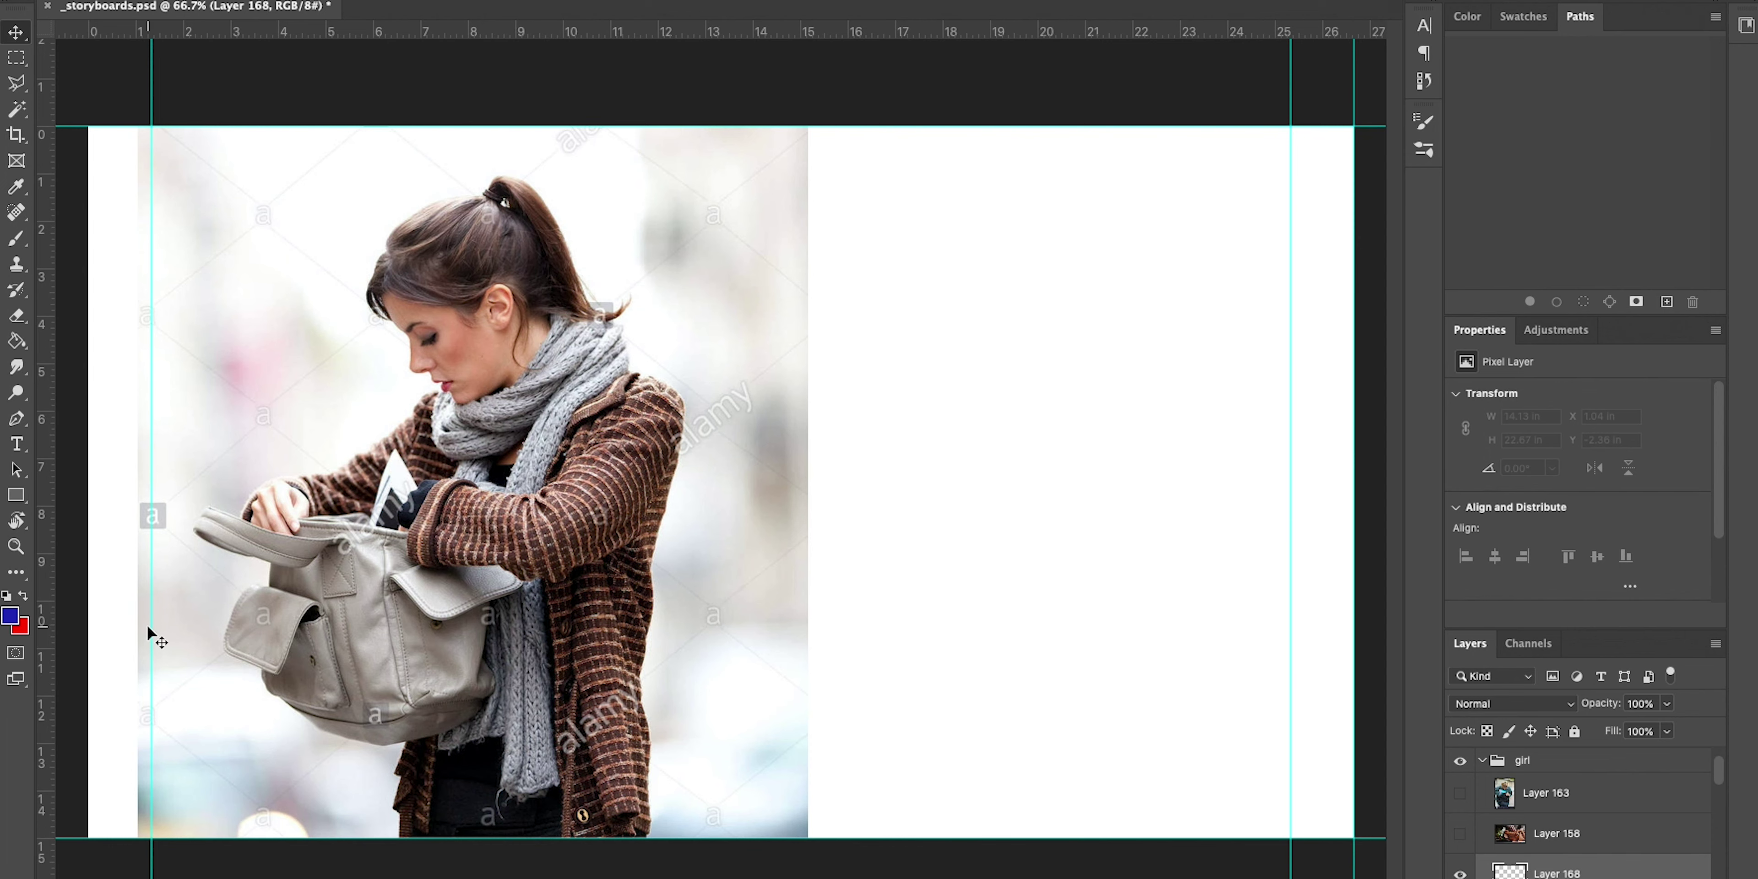
key("b")
left_click(498, 366)
left_click(538, 362)
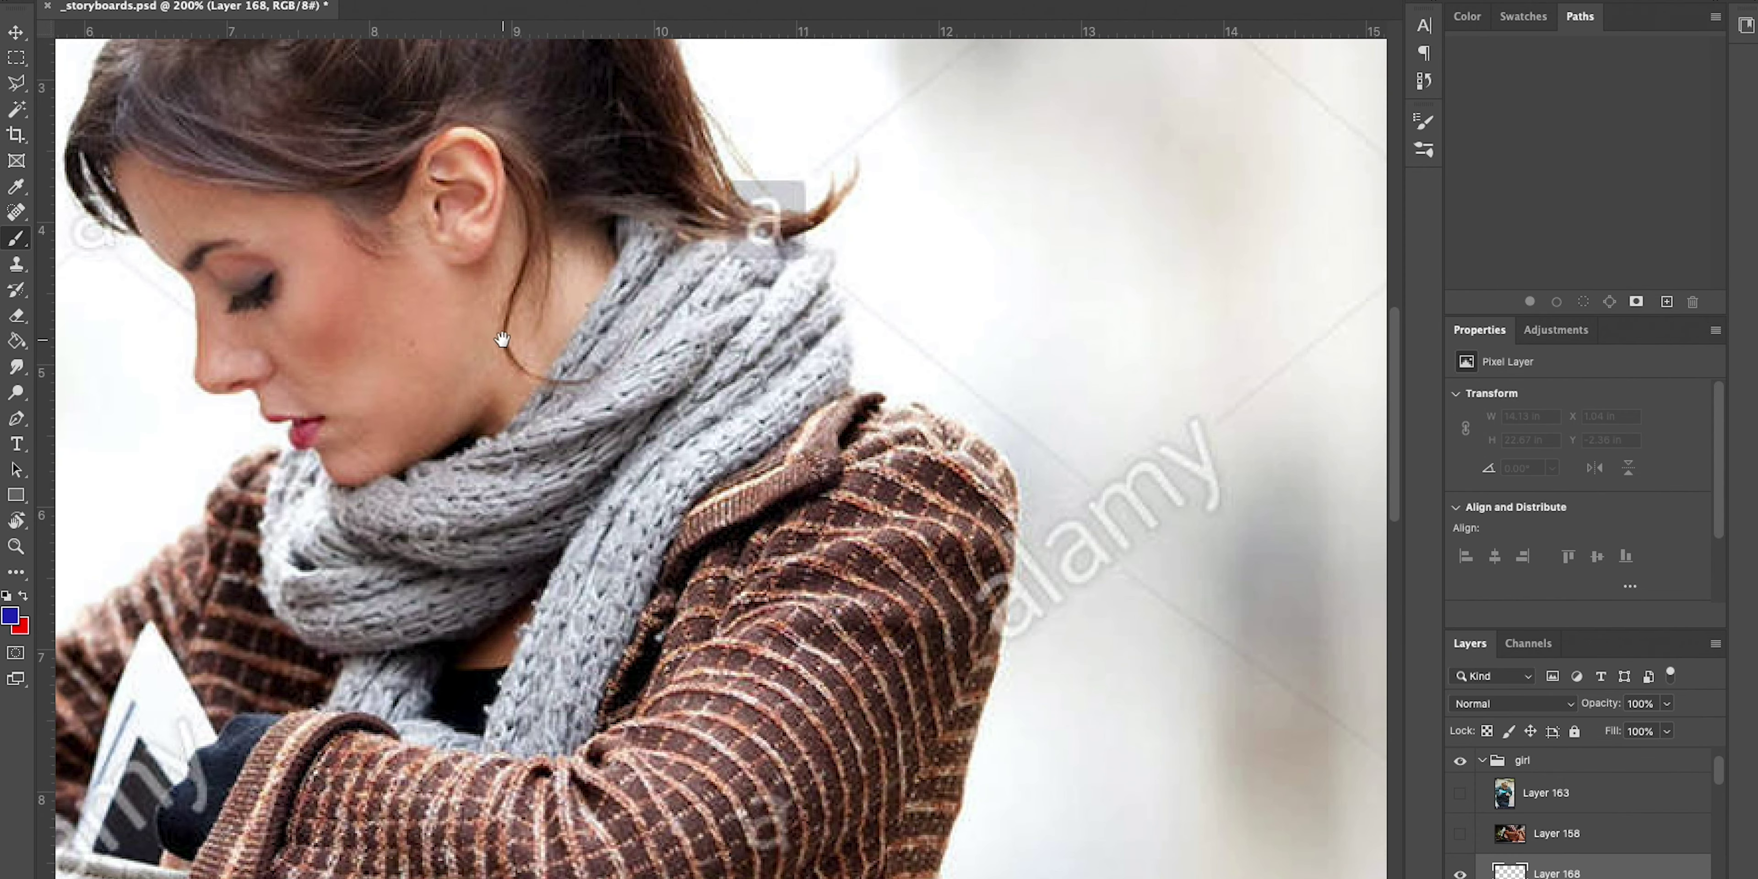
left_click_drag(502, 343, 729, 439)
left_click(717, 421, "alt")
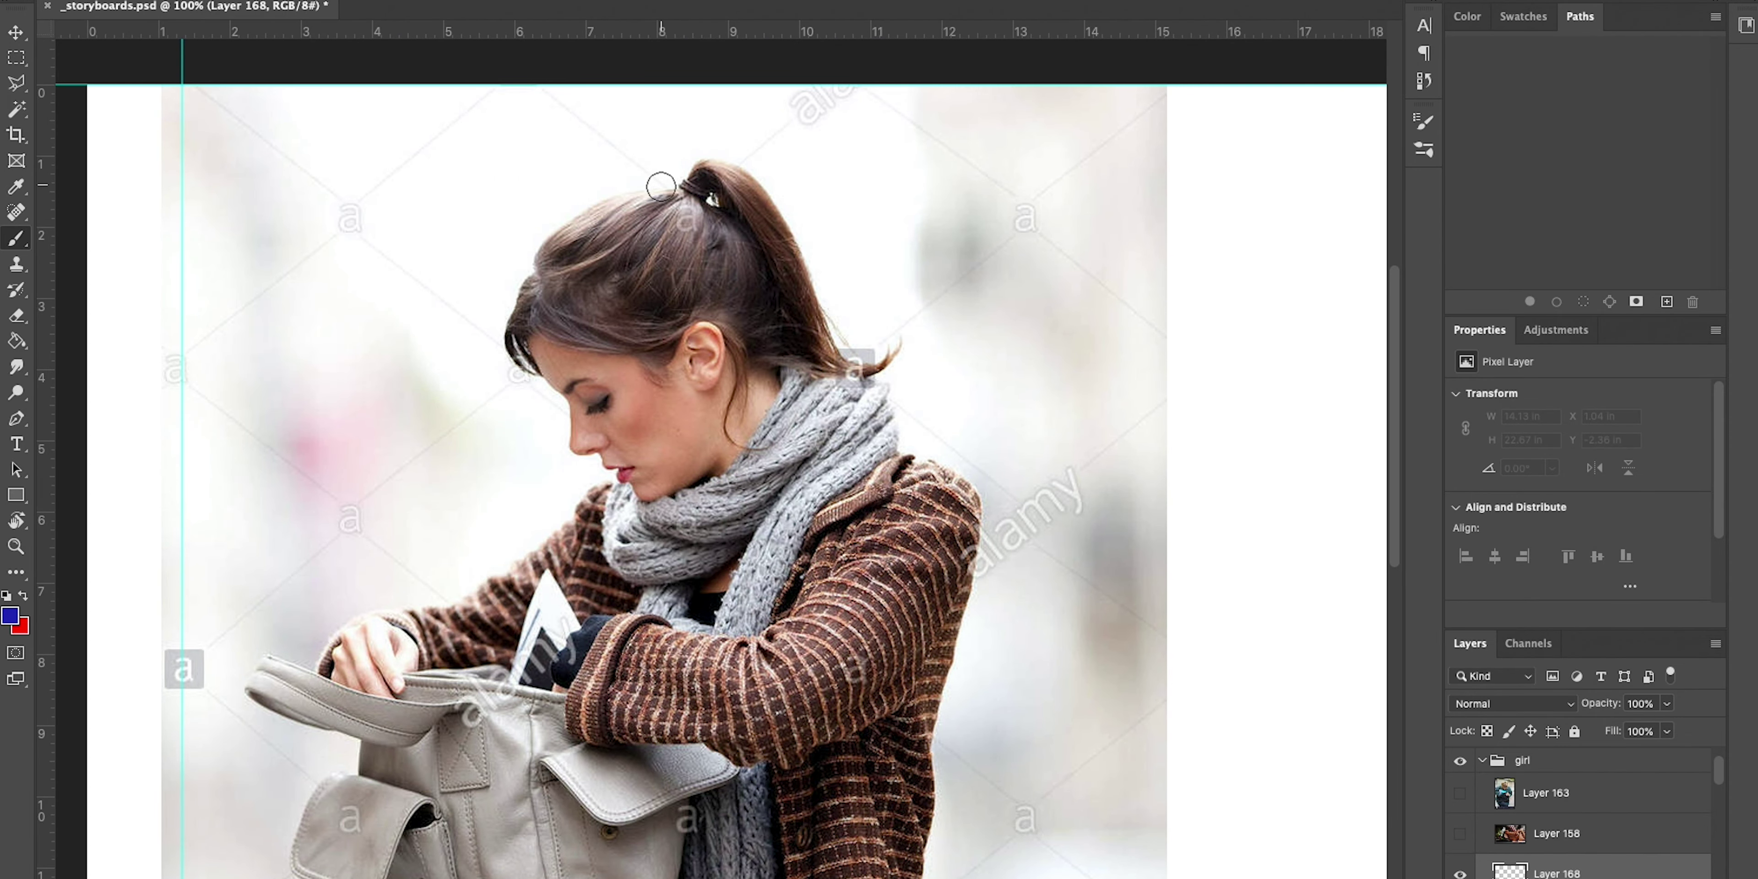
mouse_move(669, 187)
left_mouse_down()
mouse_move(576, 219)
mouse_move(546, 297)
mouse_move(507, 330)
mouse_move(559, 367)
mouse_move(547, 386)
mouse_move(577, 443)
left_mouse_up()
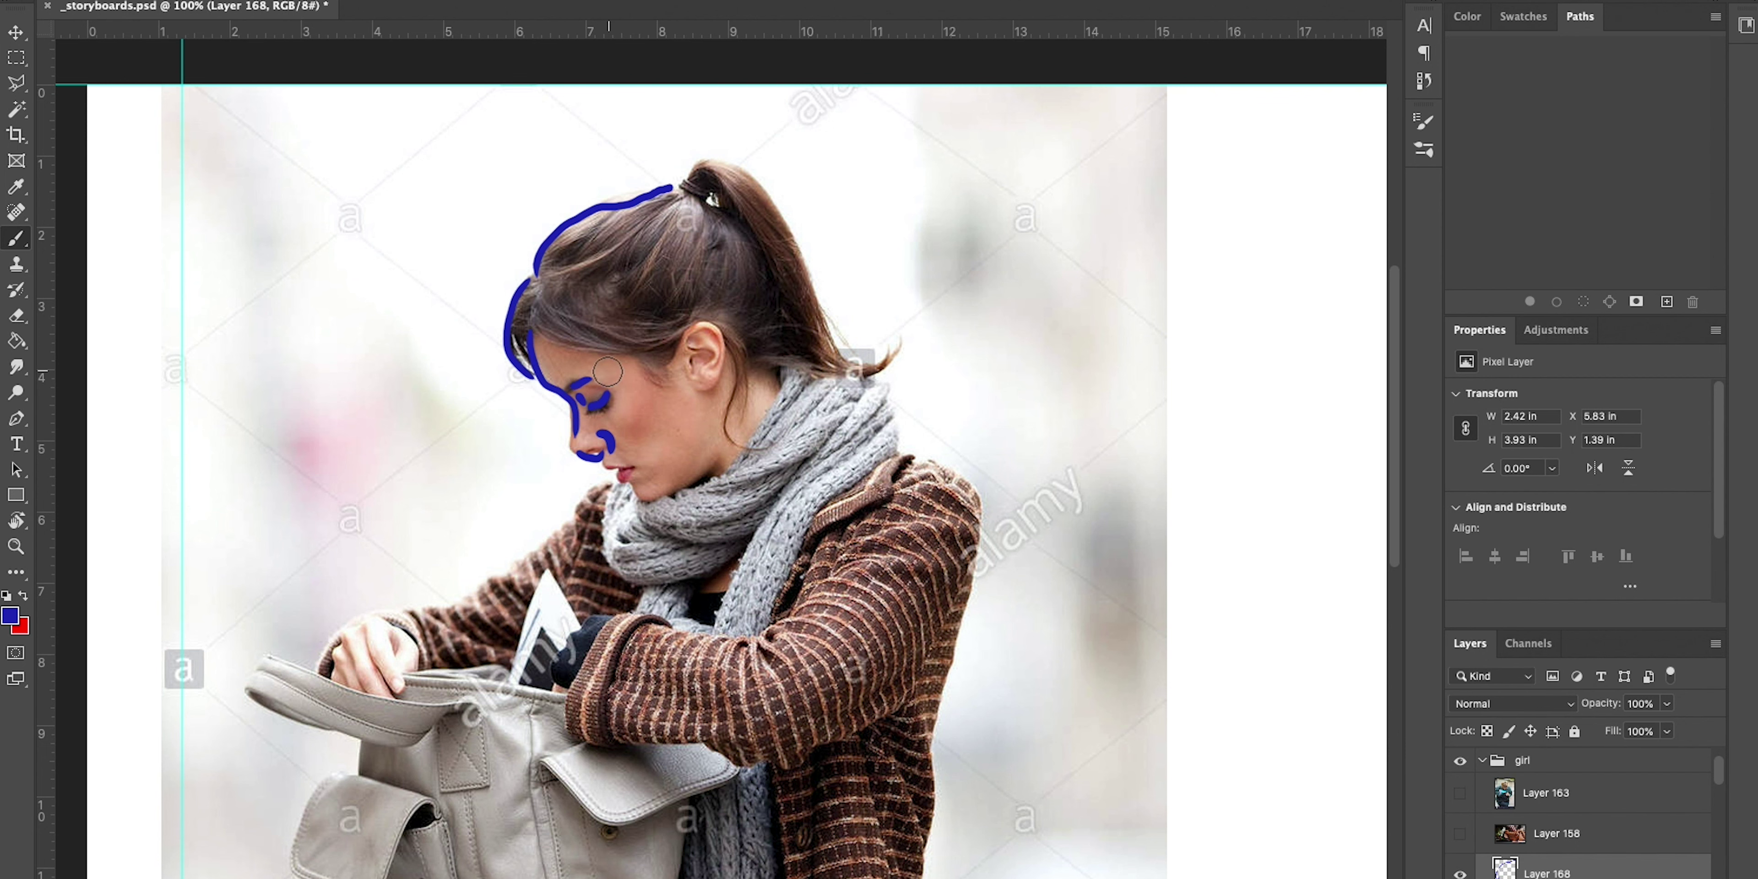
Trace the hairline, ear, hair strands and back of the head, and draw a round bun at the ponytail tie.
mouse_move(549, 333)
left_mouse_down()
mouse_move(681, 330)
mouse_move(732, 392)
mouse_move(736, 451)
left_mouse_up()
left_click_drag(755, 357, 810, 366)
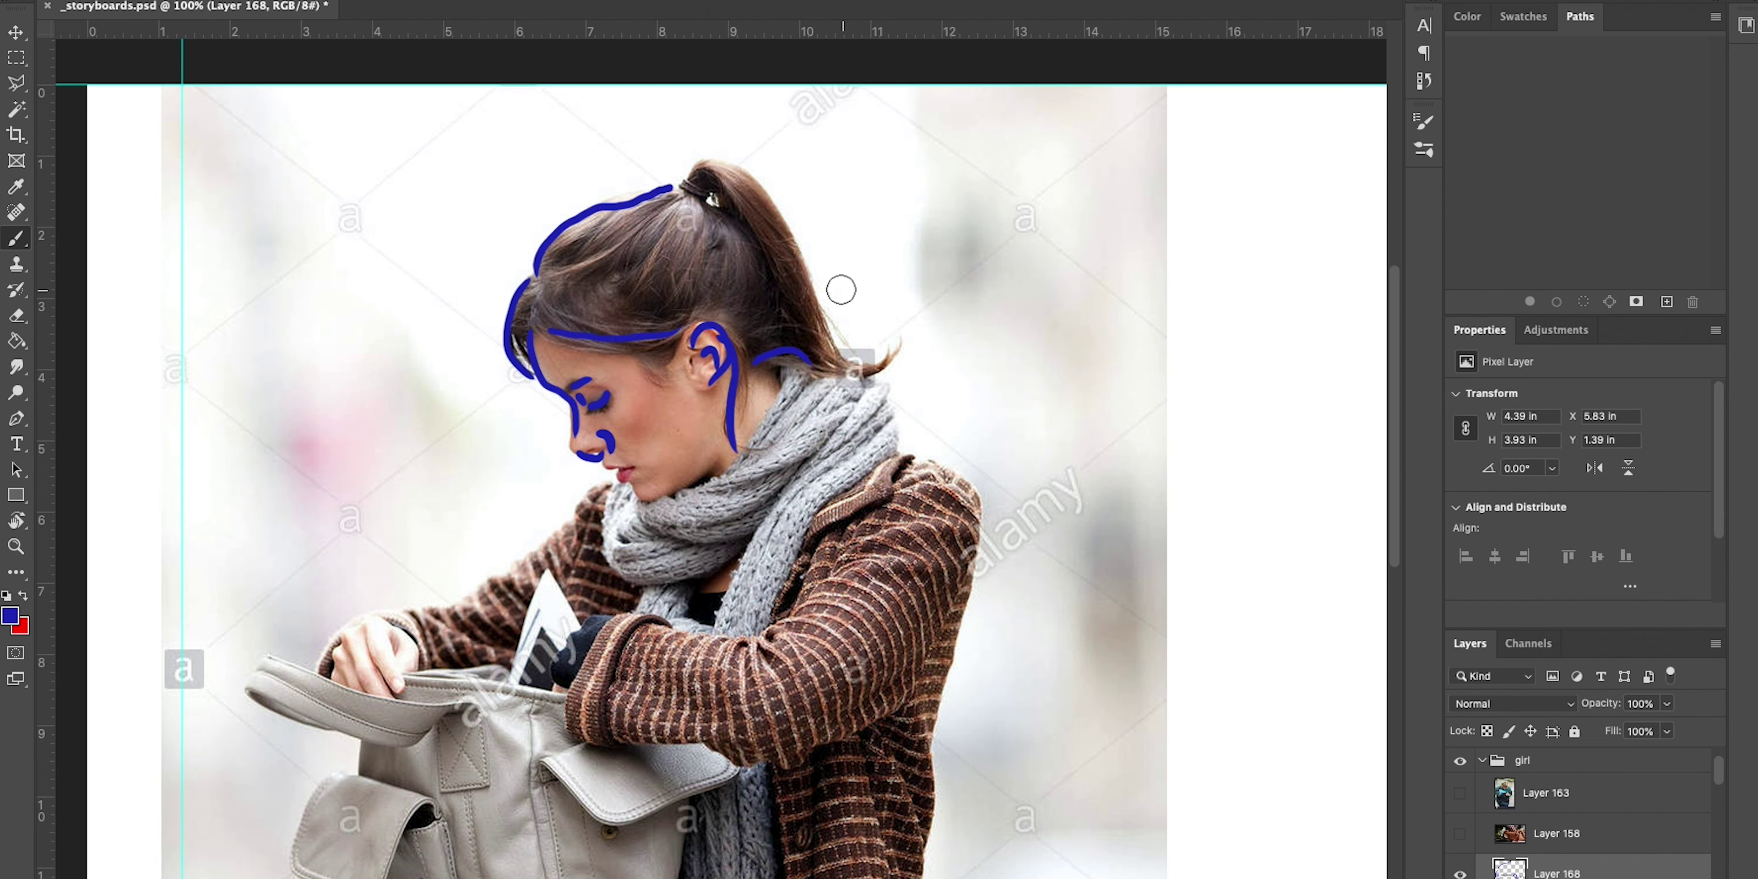
left_click_drag(566, 277, 665, 183)
left_click_drag(641, 293, 682, 219)
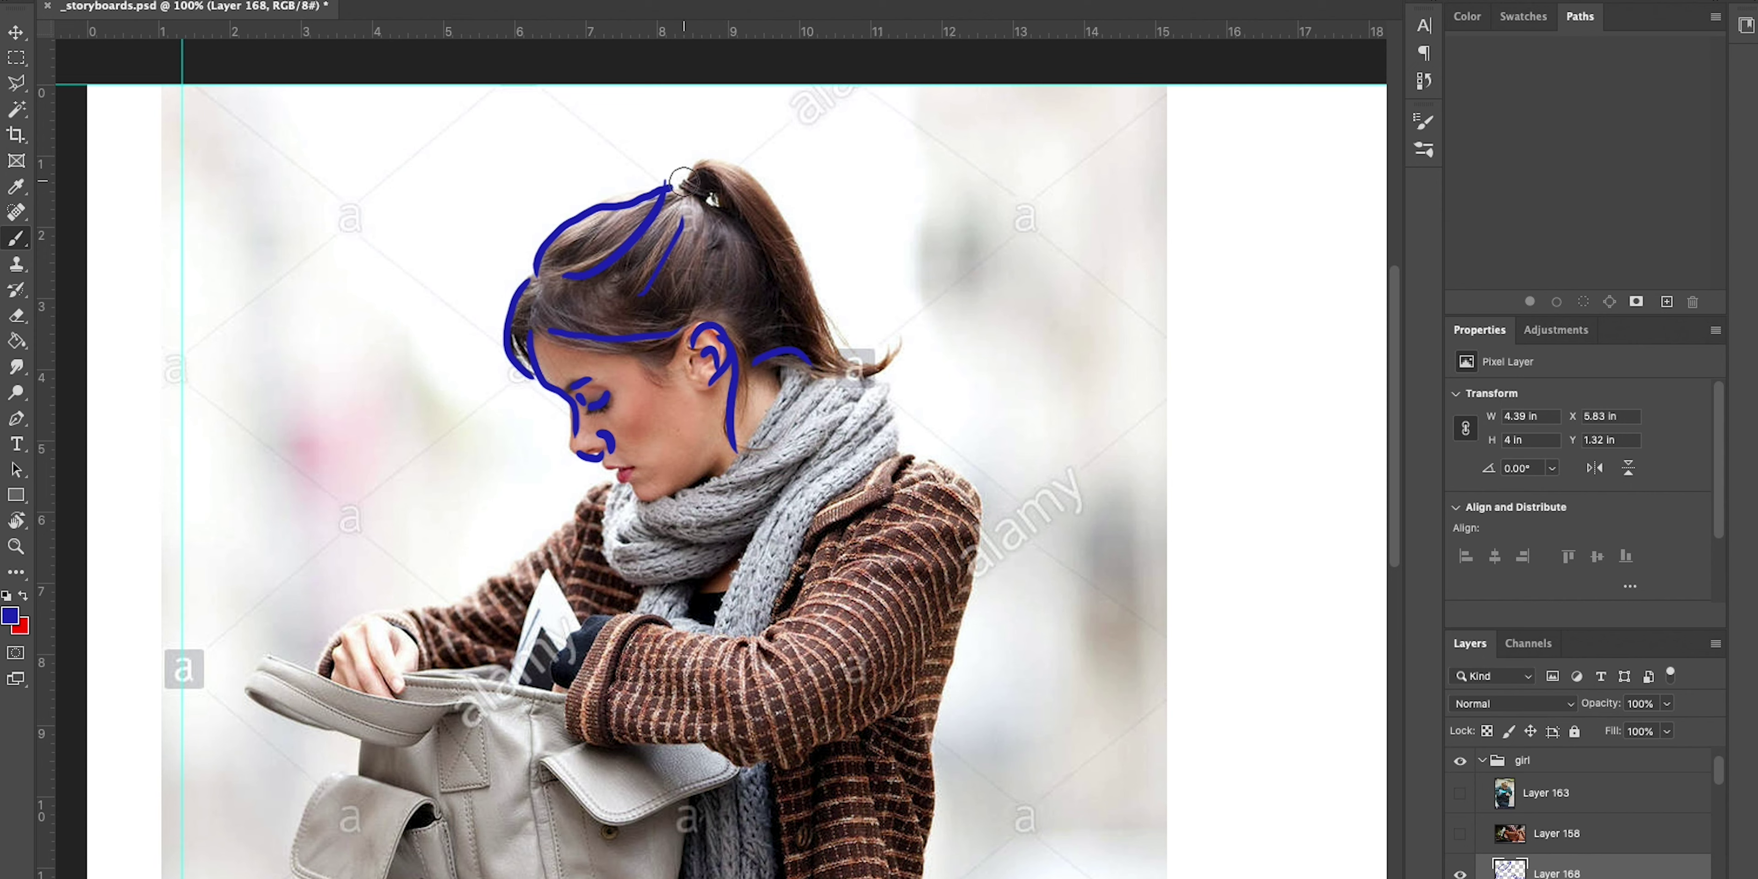
mouse_move(674, 185)
left_mouse_down()
mouse_move(737, 199)
mouse_move(718, 226)
mouse_move(742, 171)
mouse_move(725, 212)
mouse_move(777, 369)
left_mouse_up()
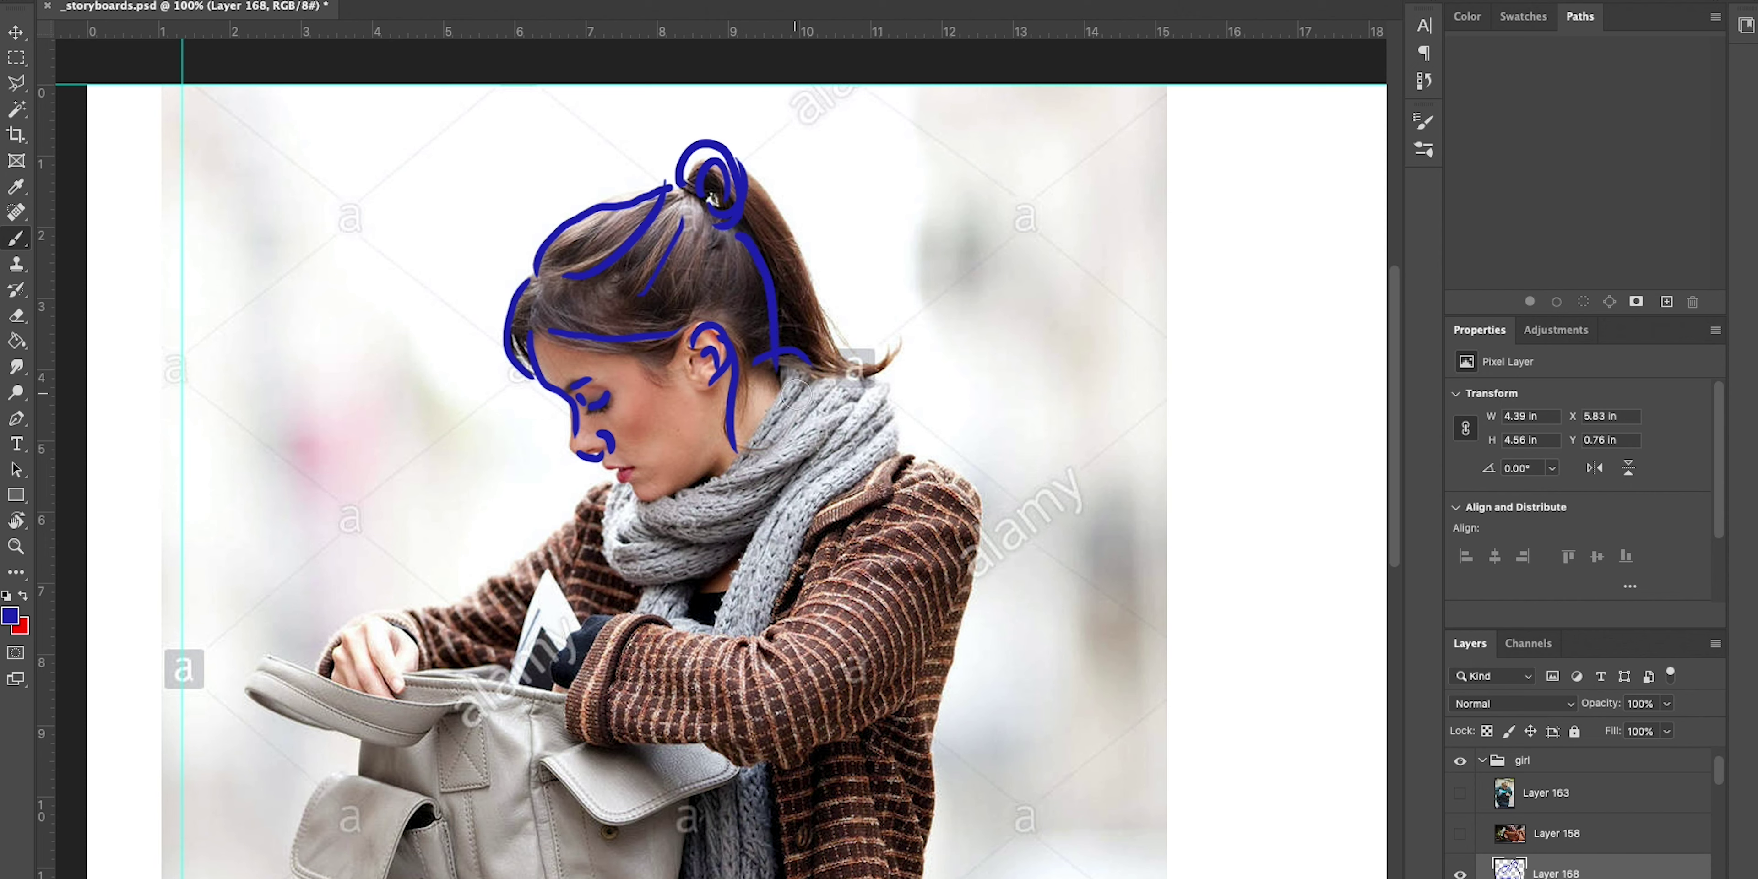
Trace the neck, mouth and jawline, and draw the collar line down across the scarf.
left_click_drag(785, 389, 819, 430)
mouse_move(599, 463)
left_mouse_down()
mouse_move(671, 481)
mouse_move(653, 508)
mouse_move(730, 434)
mouse_move(728, 480)
mouse_move(758, 524)
left_mouse_up()
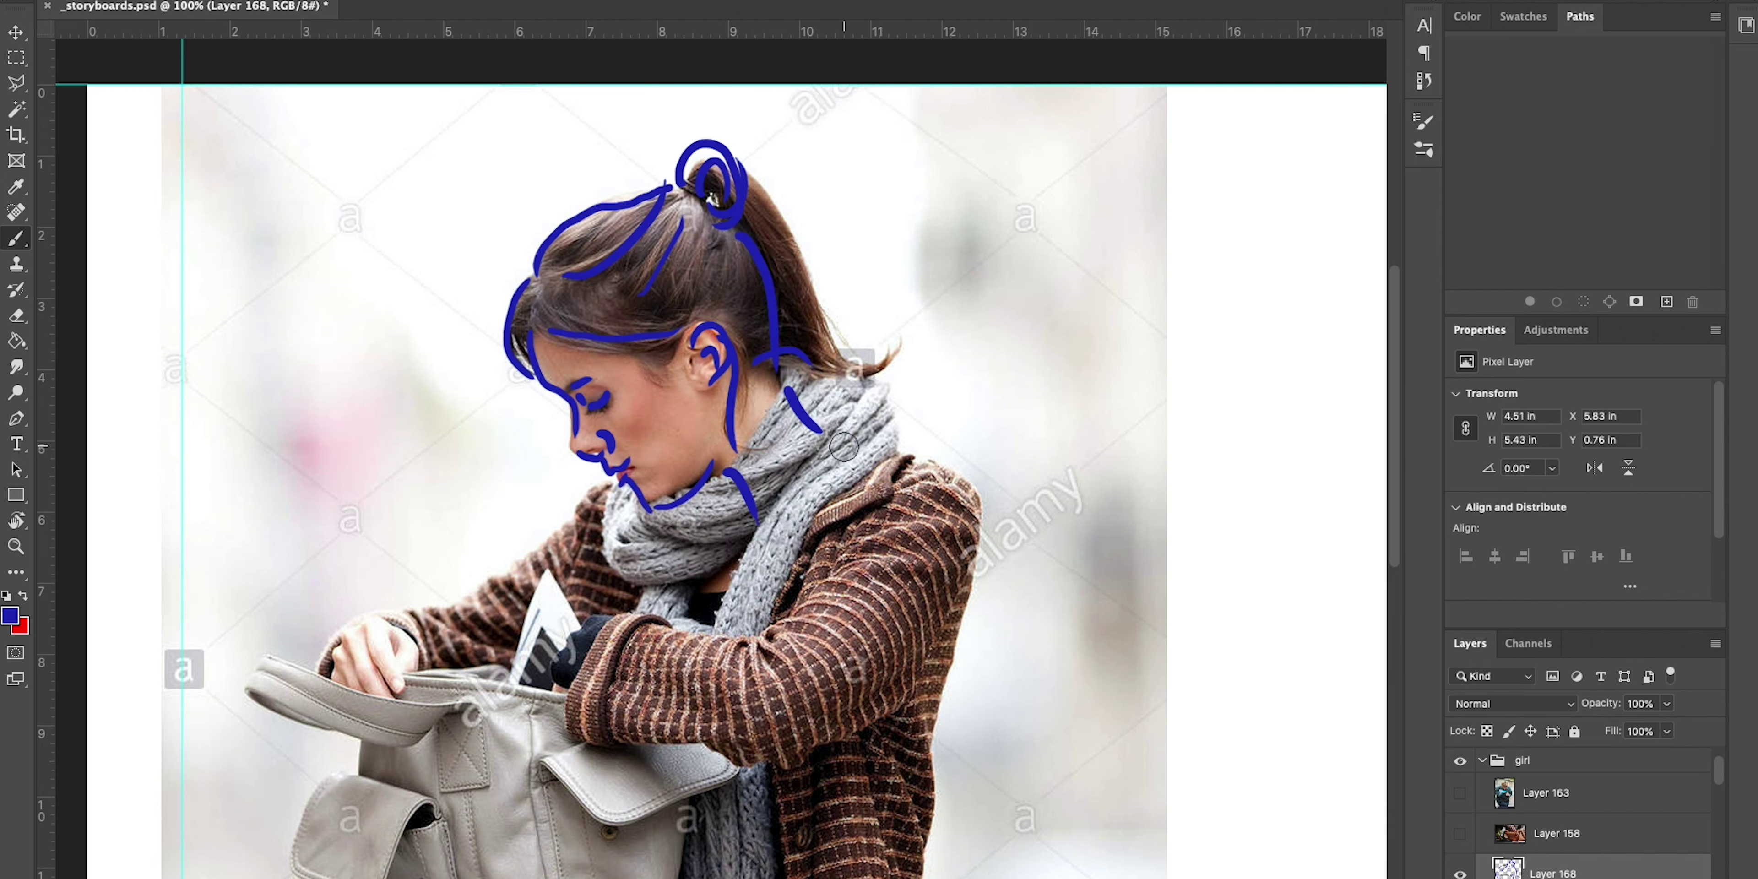
mouse_move(843, 449)
left_mouse_down()
mouse_move(769, 593)
mouse_move(756, 585)
left_mouse_up()
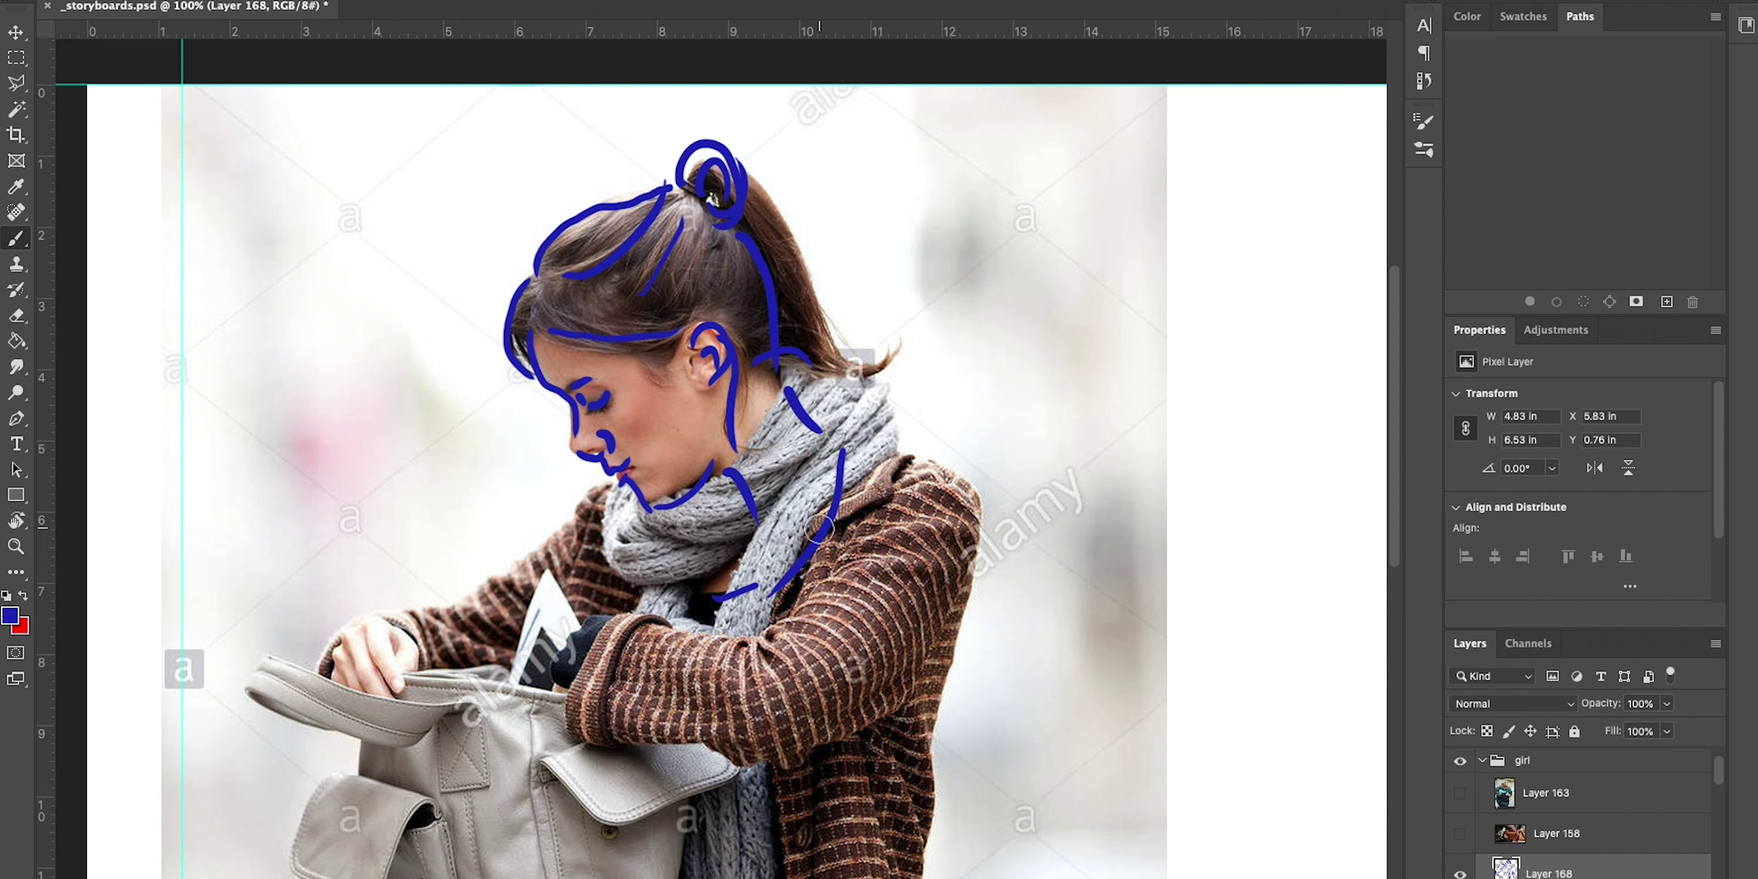
Trace the coat's shoulder, back edge, front edge and near sleeve, including the cuff and elbow folds.
mouse_move(836, 505)
left_mouse_down()
mouse_move(909, 459)
mouse_move(917, 364)
left_mouse_up()
mouse_move(886, 326)
left_mouse_down()
mouse_move(953, 462)
mouse_move(922, 601)
left_mouse_up()
left_click_drag(922, 601, 857, 228)
left_click_drag(849, 212, 855, 541)
left_click_drag(688, 295, 705, 604)
left_click_drag(736, 450, 736, 608)
mouse_move(561, 121)
left_mouse_down()
mouse_move(749, 445)
mouse_move(714, 549)
left_mouse_up()
mouse_move(741, 433)
left_mouse_down()
mouse_move(701, 572)
mouse_move(861, 458)
left_mouse_up()
left_click_drag(857, 463, 856, 520)
left_click_drag(862, 467, 884, 497)
left_click_drag(875, 452, 914, 415)
left_click_drag(706, 302, 901, 443)
Trace the far arm from the chin to the wrist and outline the hand's thumb and fingers, redoing the faulty strokes.
left_click_drag(902, 443, 692, 599)
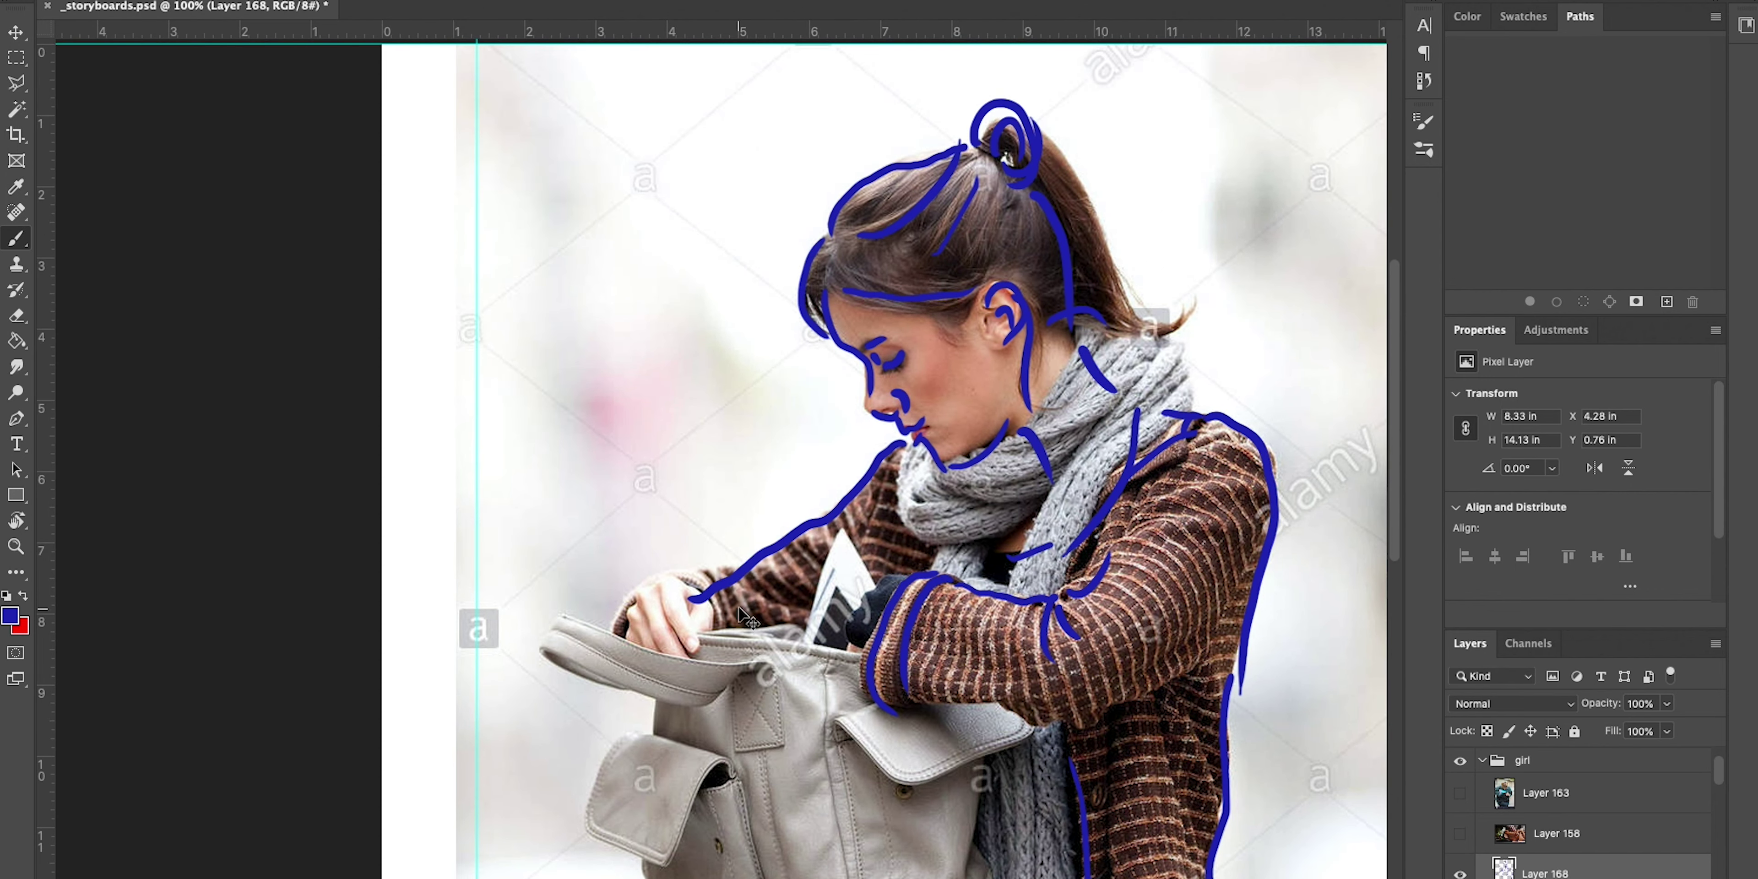
key("ctrl+z")
mouse_move(891, 444)
left_mouse_down()
mouse_move(741, 569)
mouse_move(663, 582)
mouse_move(617, 620)
mouse_move(662, 611)
mouse_move(688, 659)
left_mouse_up()
mouse_move(687, 600)
left_mouse_down()
mouse_move(688, 623)
mouse_move(704, 602)
mouse_move(708, 641)
mouse_move(688, 641)
left_mouse_up()
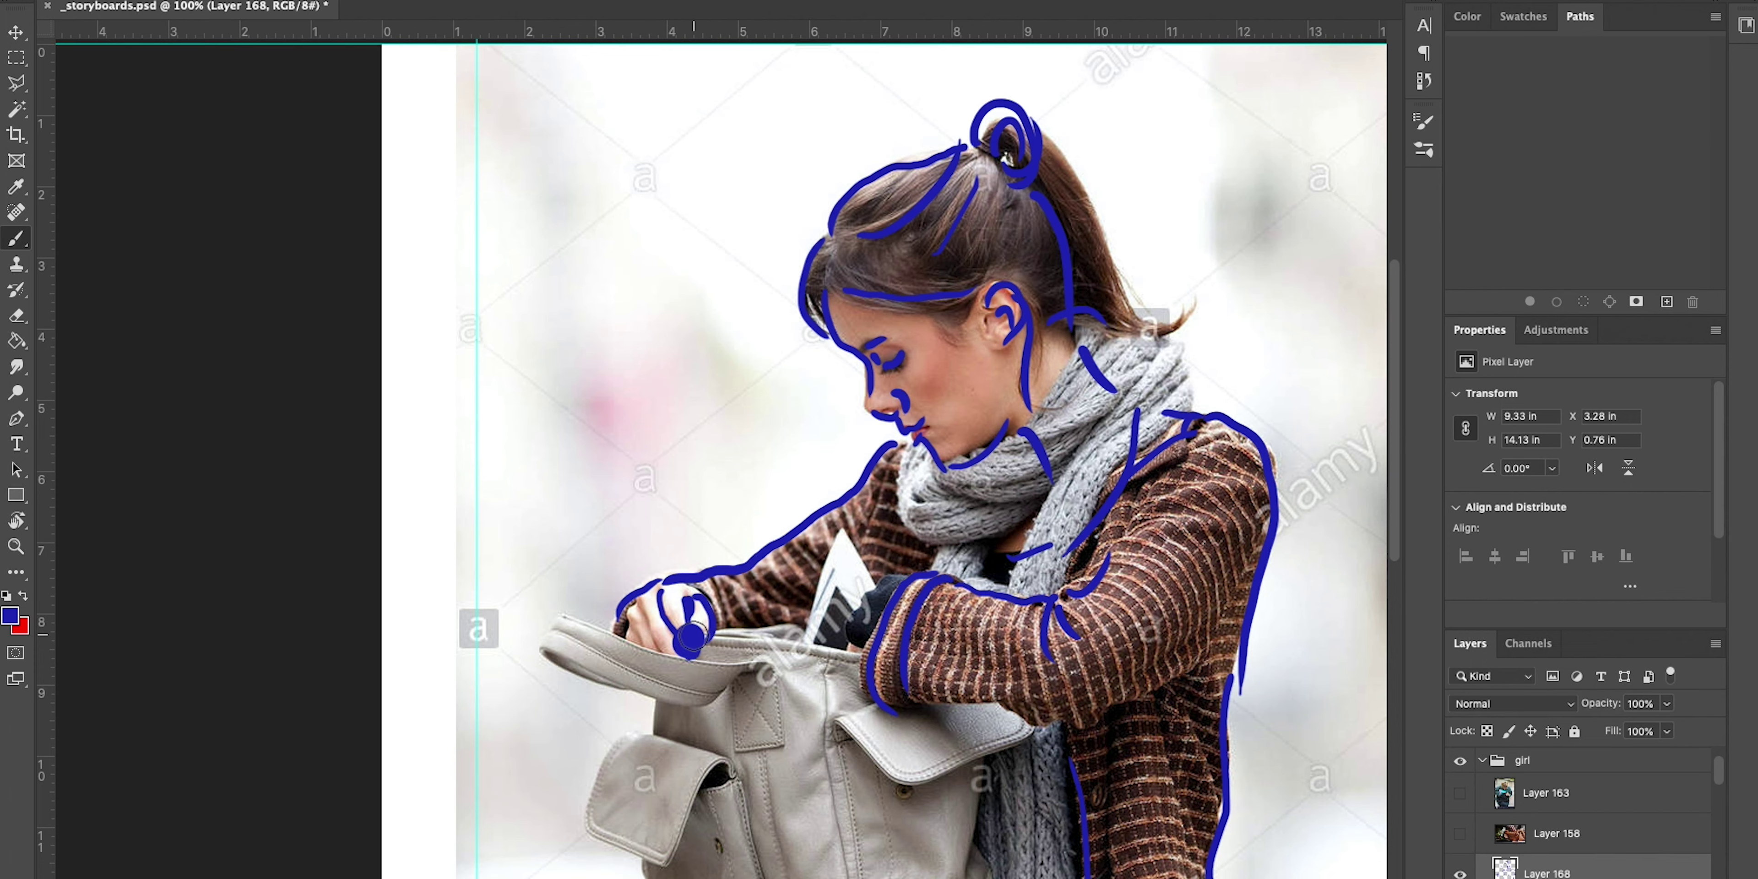
key("ctrl+z")
mouse_move(640, 598)
left_mouse_down()
mouse_move(660, 657)
mouse_move(642, 646)
left_mouse_up()
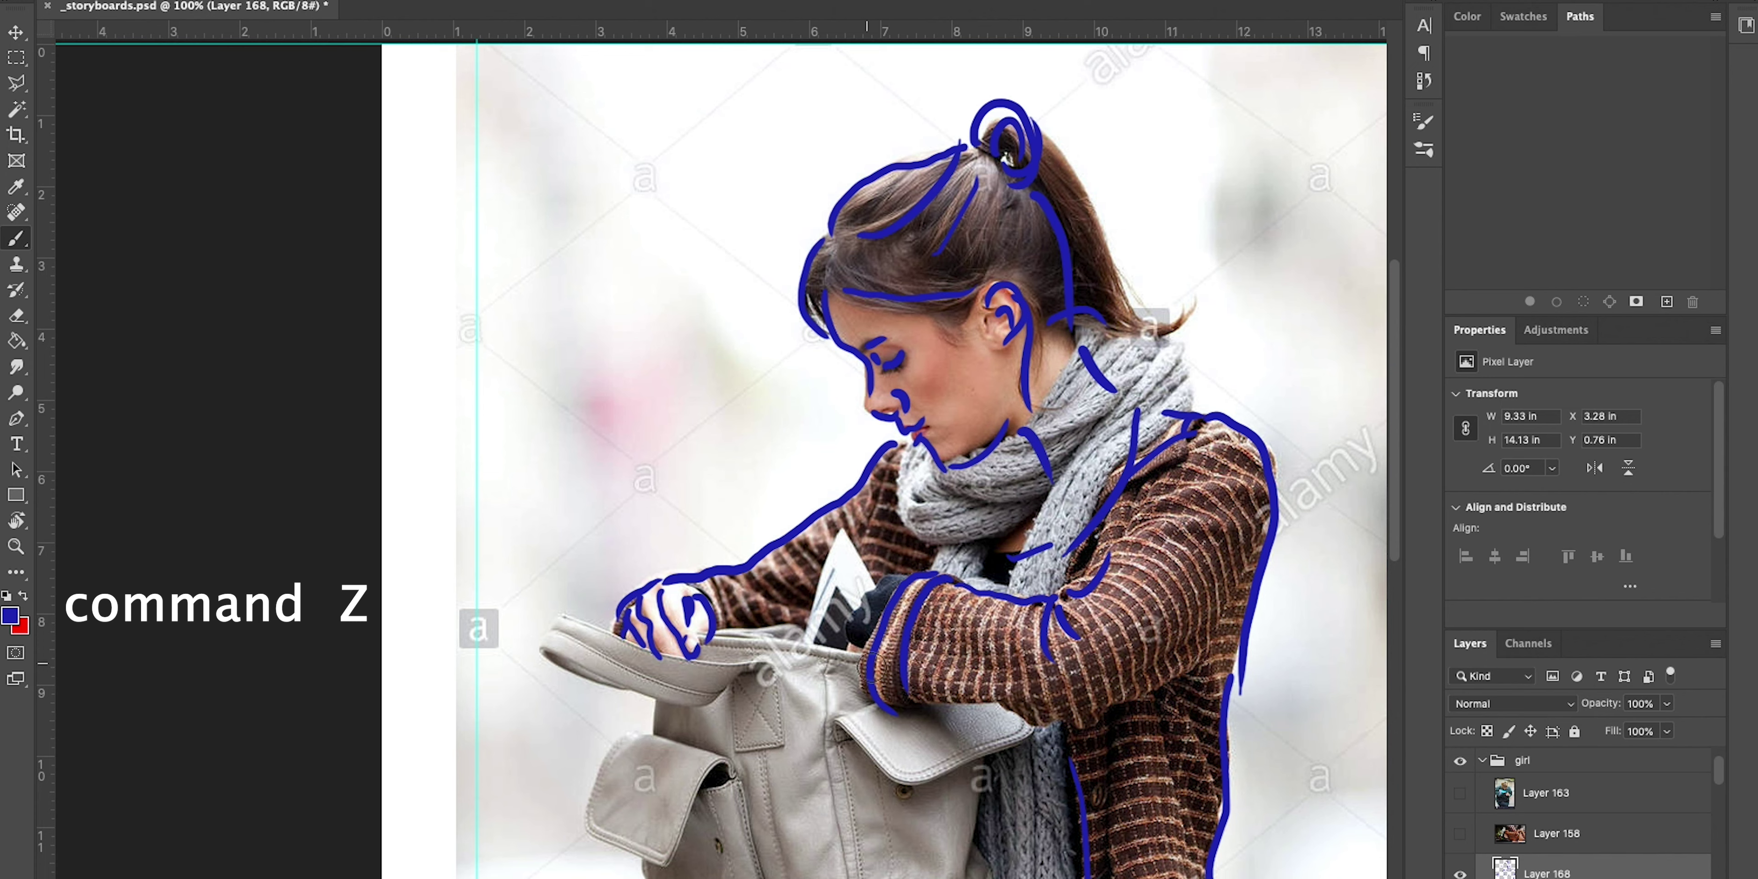
Outline the gloved hand at the near cuff and draw the neckline with small fold strokes below the neck.
mouse_move(901, 570)
left_mouse_down()
mouse_move(866, 588)
mouse_move(849, 641)
left_mouse_up()
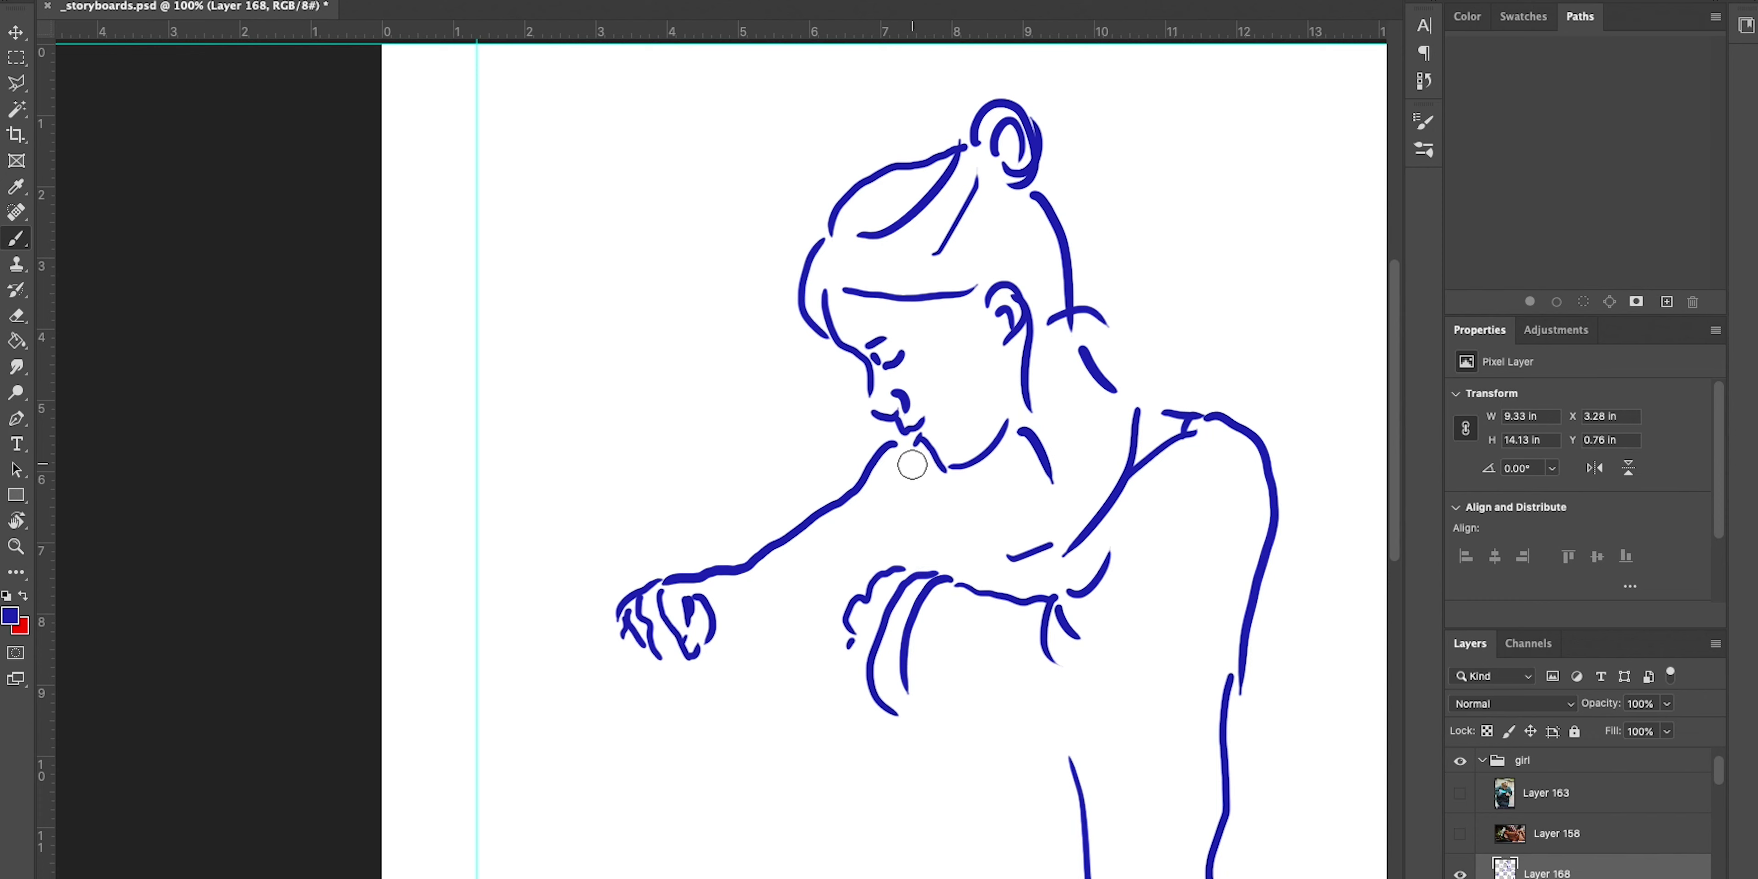
left_click_drag(975, 486, 1007, 552)
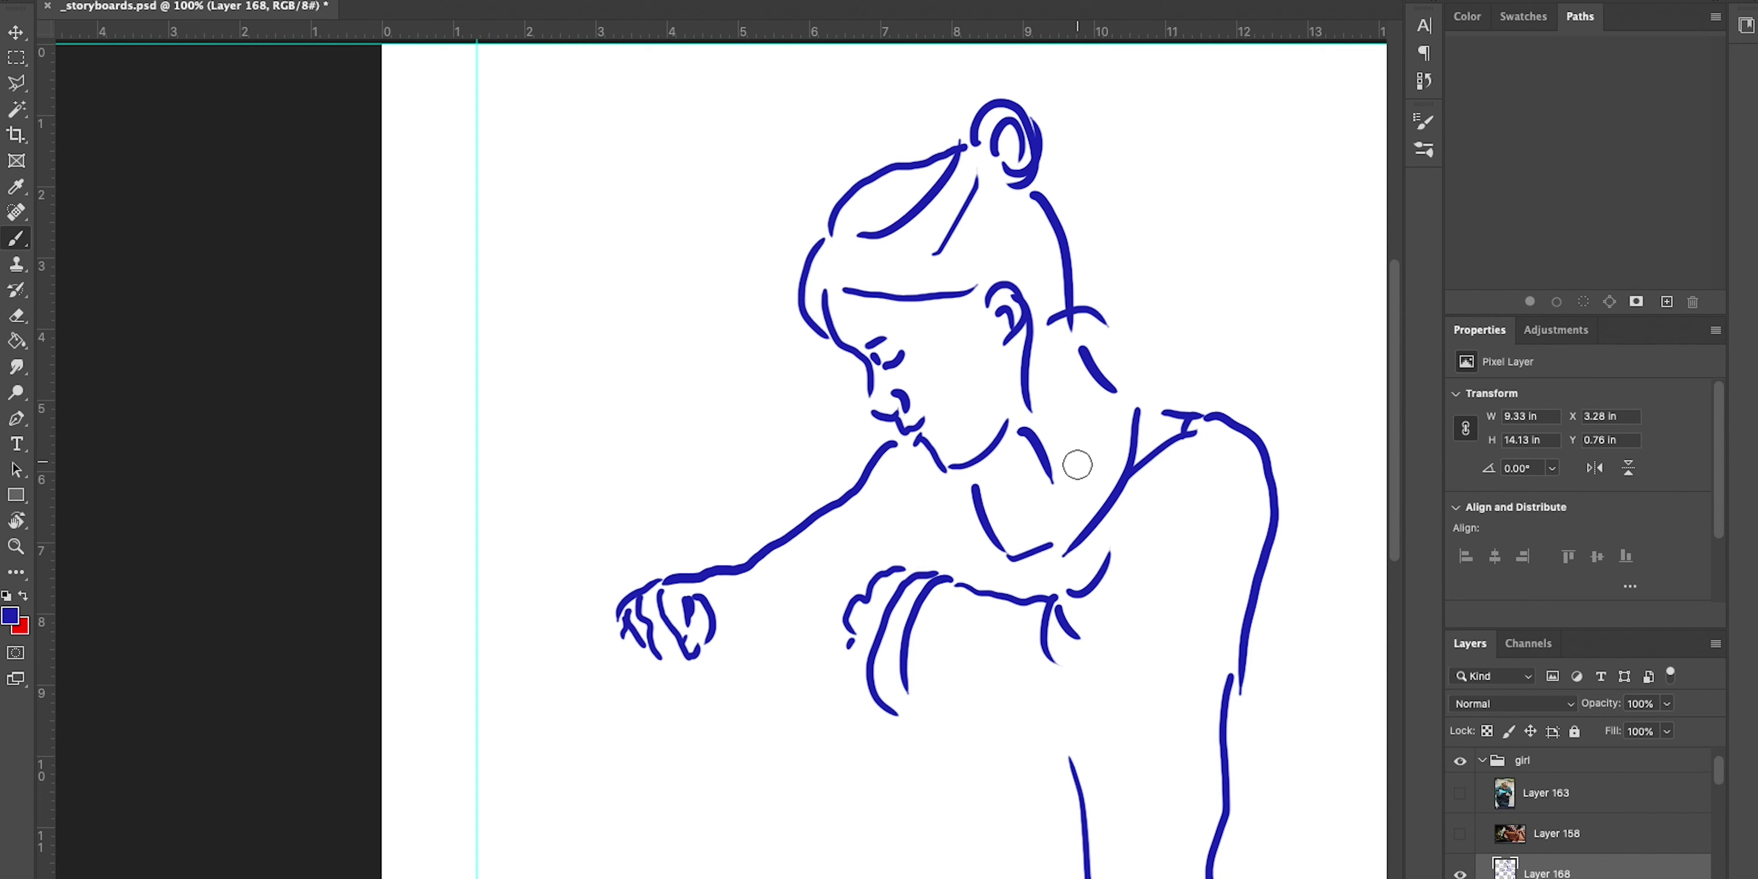
mouse_move(1037, 505)
left_mouse_down()
mouse_move(1065, 502)
mouse_move(1025, 483)
left_mouse_up()
Hatch the neckline area with short strokes on a new layer and set that layer's opacity to 50%.
key("alt+shift+super+n")
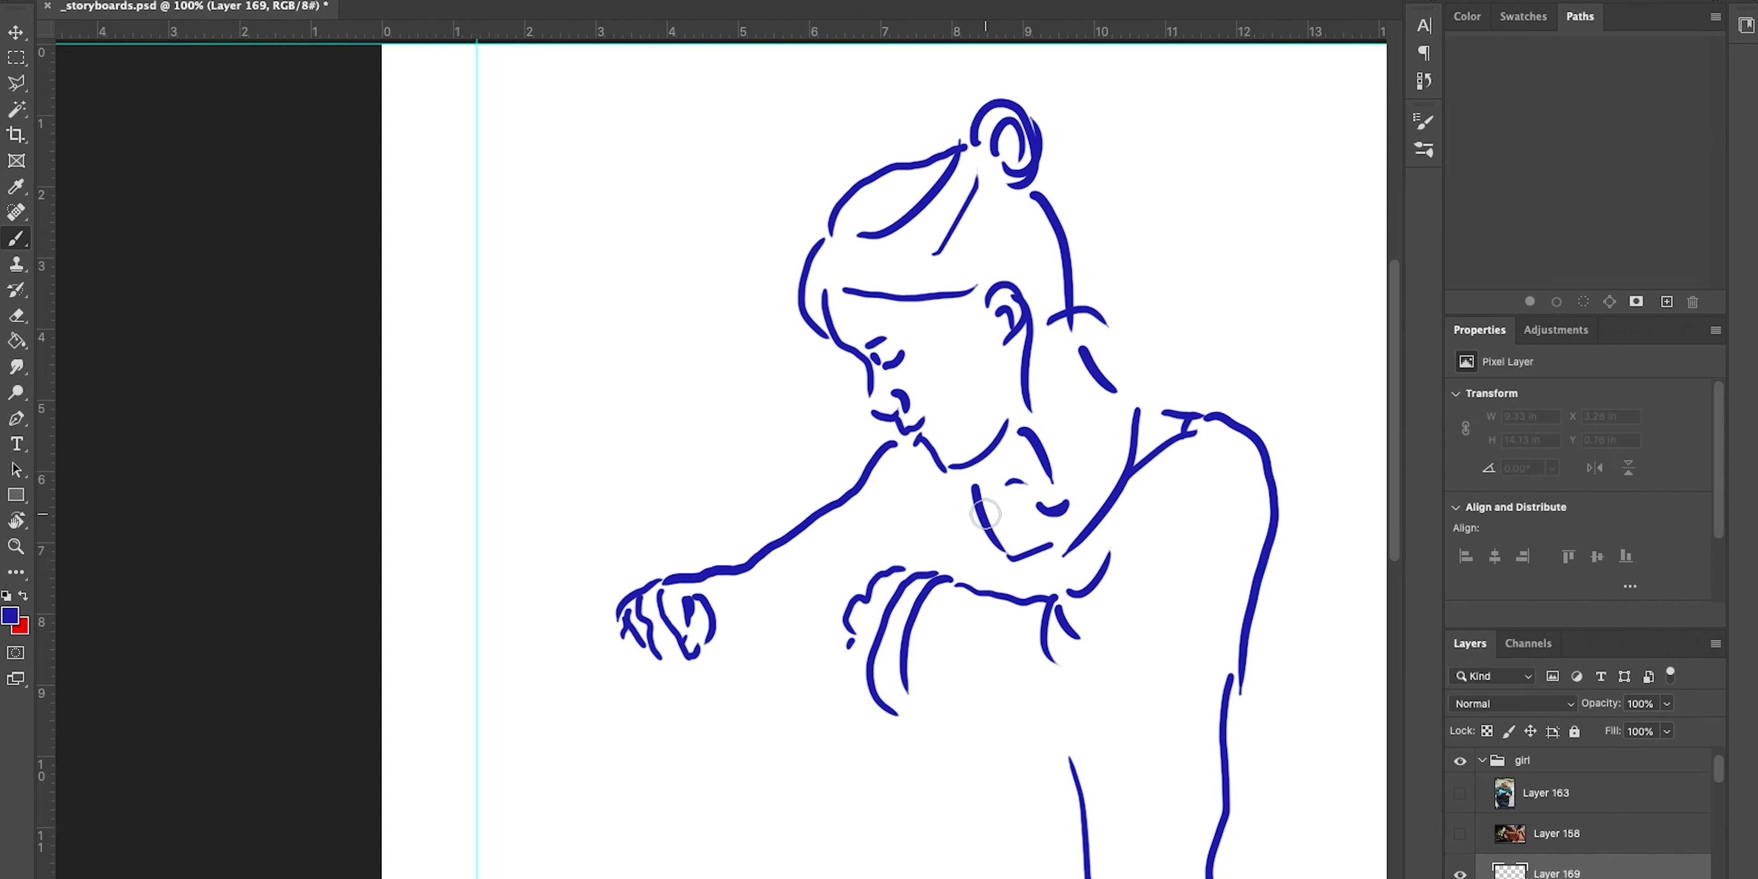
left_click_drag(1001, 489, 993, 523)
mouse_move(1005, 501)
left_mouse_down()
mouse_move(999, 539)
mouse_move(1013, 546)
left_mouse_up()
left_click_drag(1029, 520, 1032, 544)
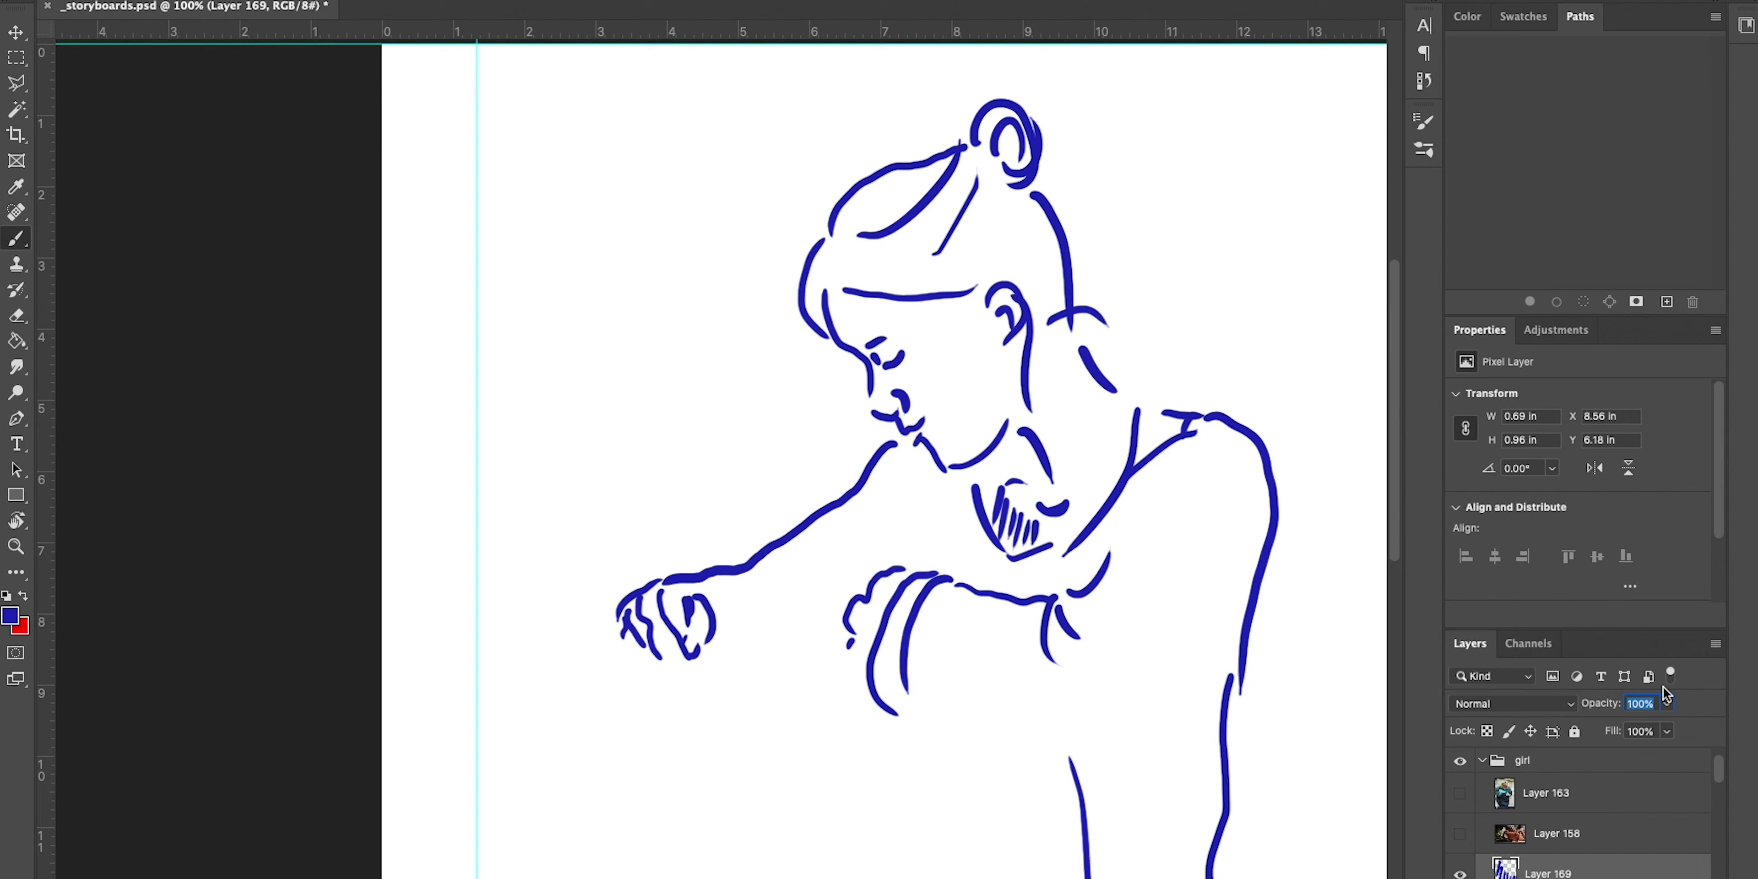
type("50")
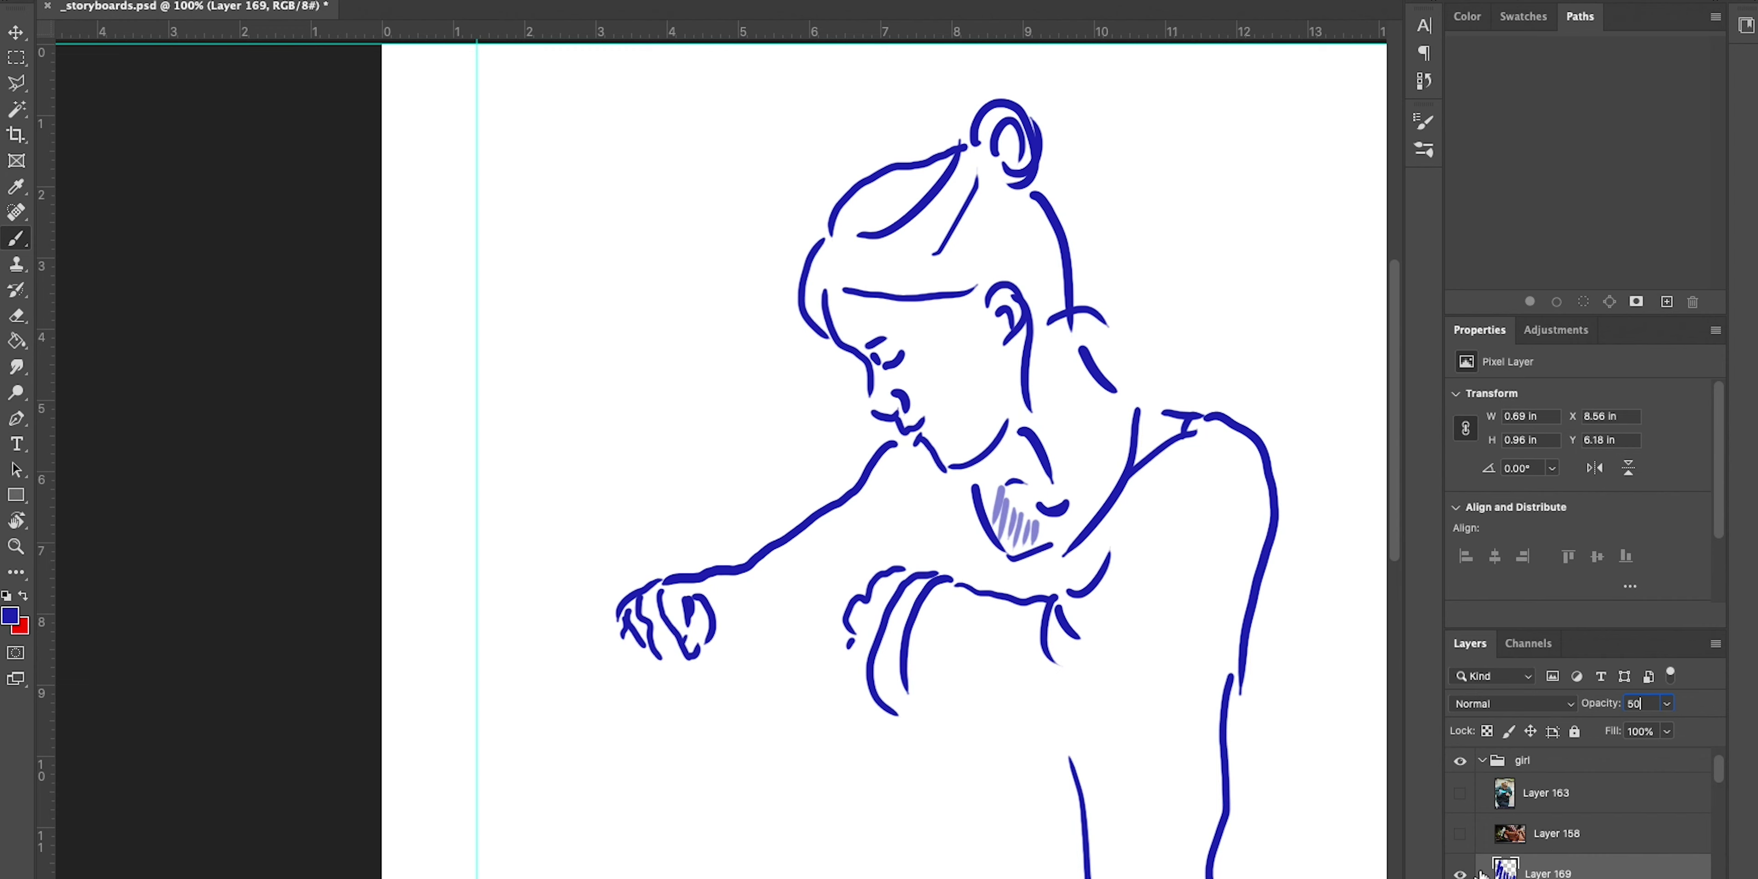
Show the reference photo again and add a new layer named "purse" above the shading layer.
scroll(1480, 875, "down", 2)
left_click(1459, 875)
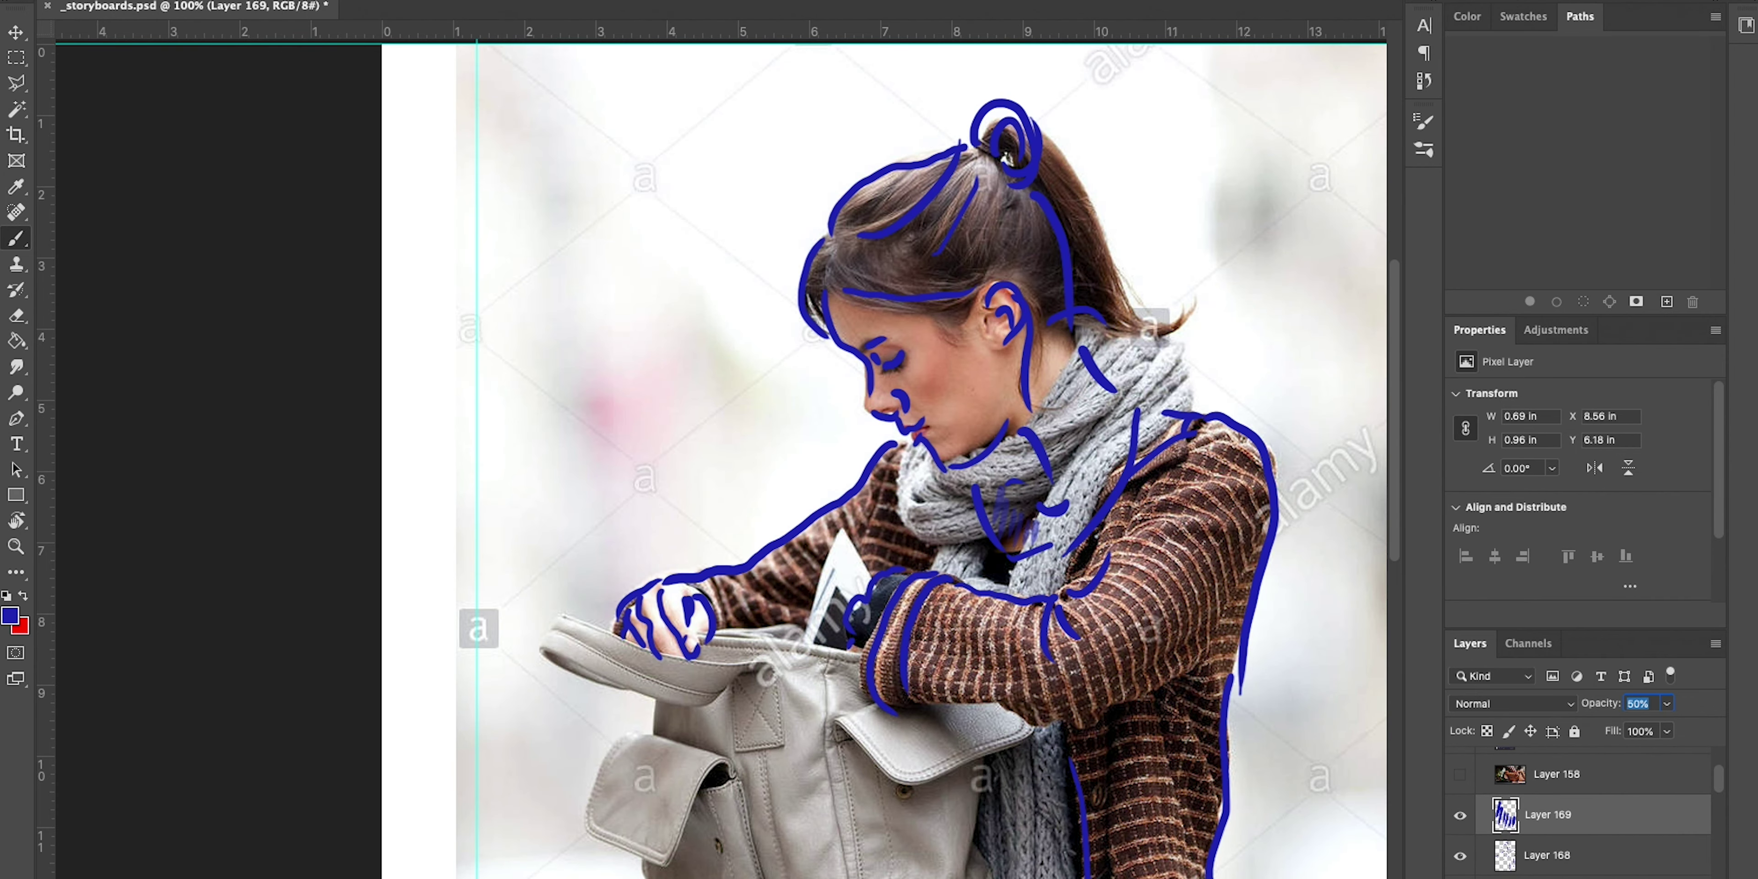
key("alt+shift+super+n")
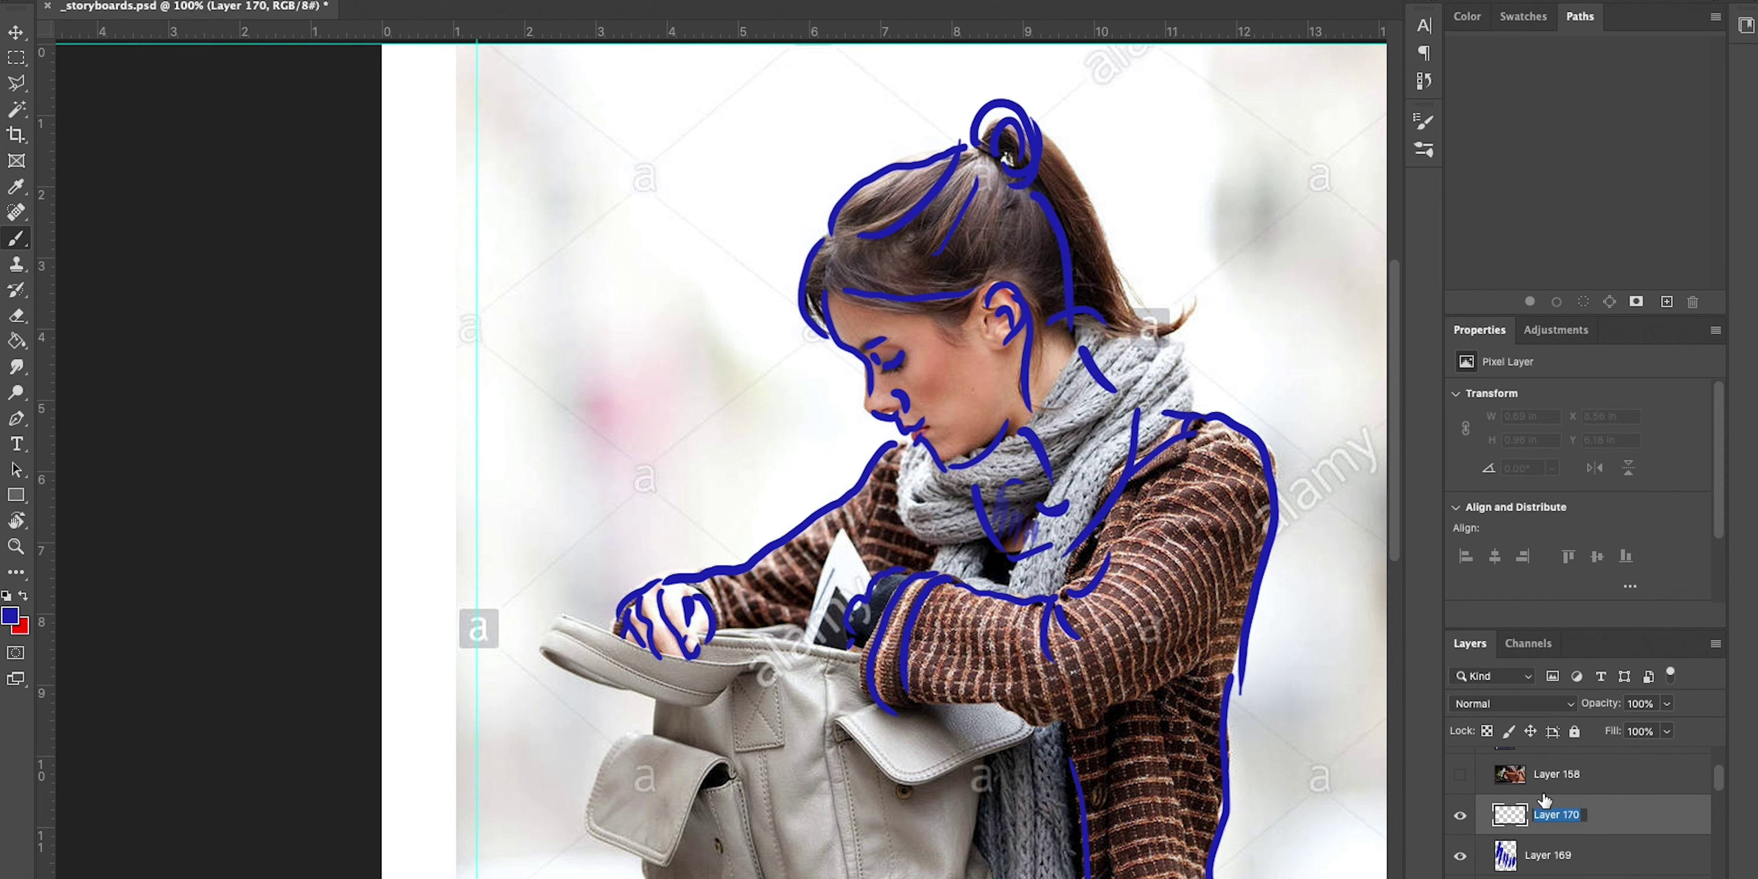
type("purse")
left_click(1516, 815)
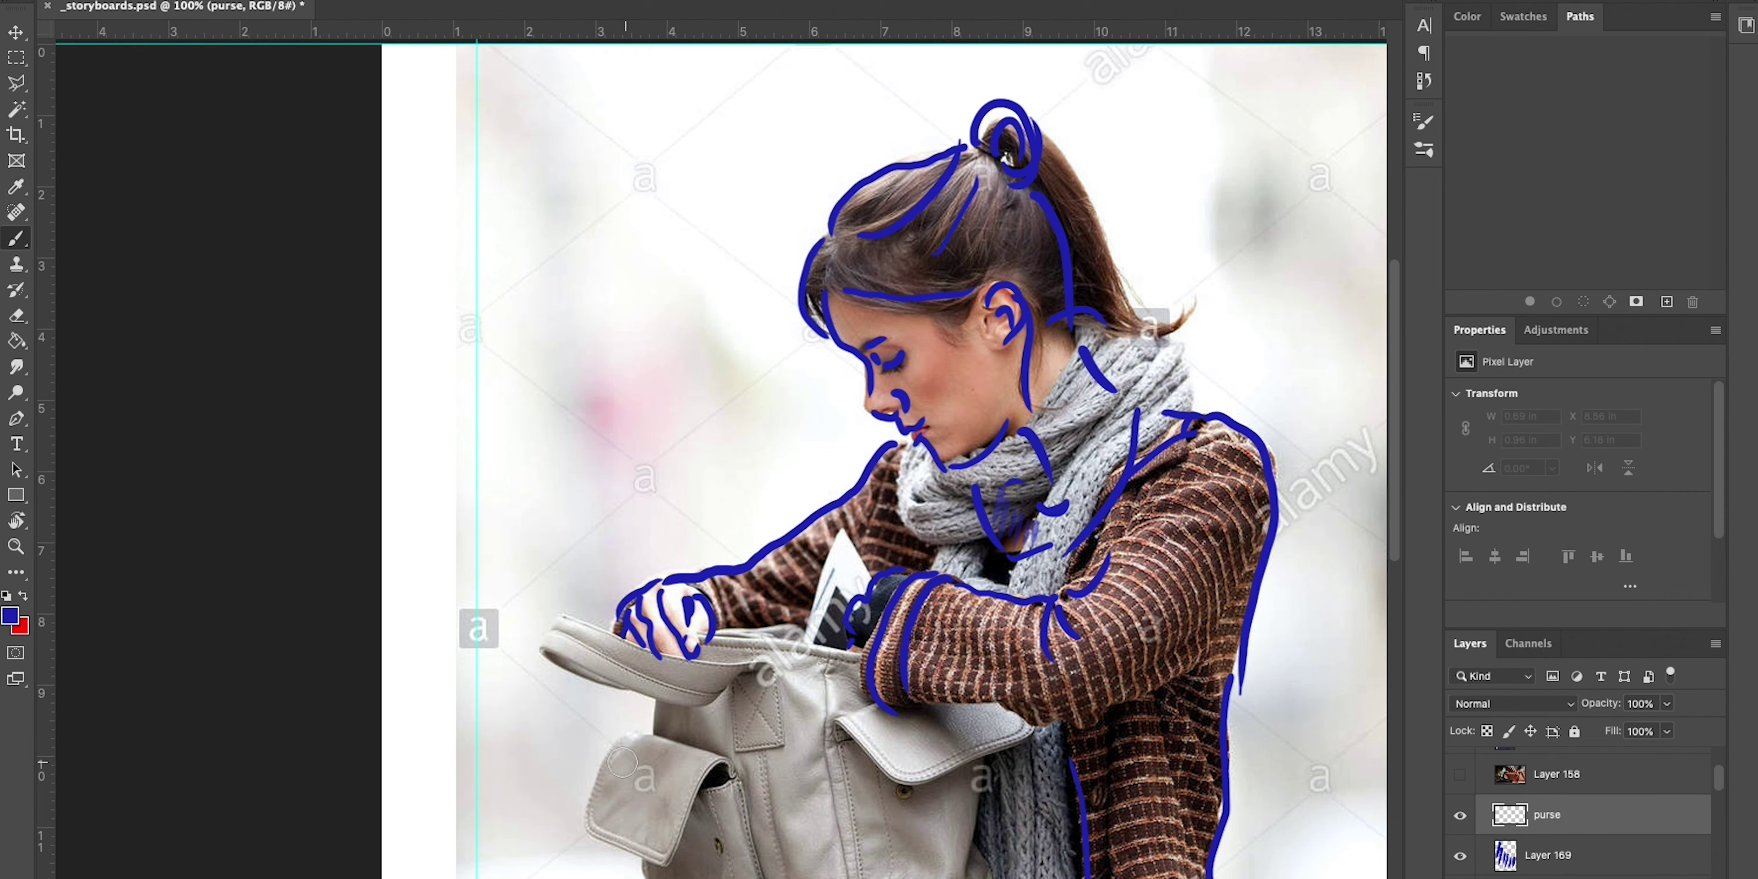
Trace the purse's handle, opening and upper edges with the blue Brush on the purse layer.
left_click(595, 682, "super")
left_click_drag(598, 685, 674, 415)
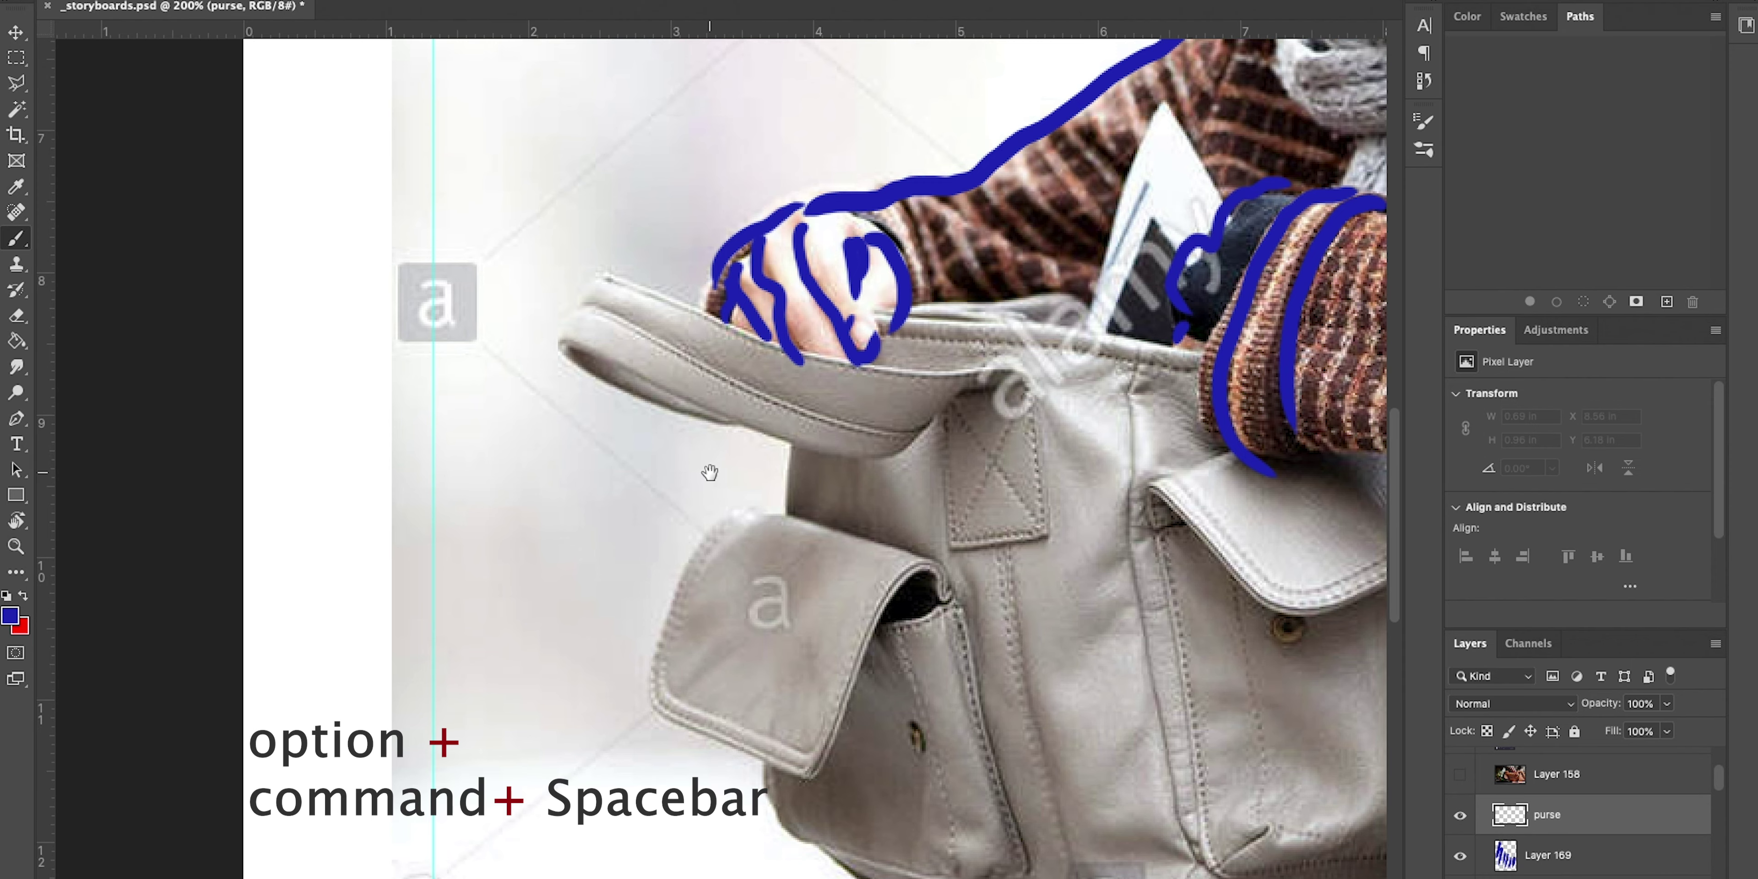
left_click_drag(709, 474, 674, 587)
left_click_drag(555, 391, 533, 454)
left_click_drag(543, 470, 627, 483)
left_click_drag(707, 546, 917, 509)
left_click_drag(577, 407, 683, 431)
left_click_drag(826, 479, 952, 477)
left_click_drag(918, 554, 988, 510)
left_click_drag(949, 556, 976, 638)
left_click_drag(880, 426, 1133, 465)
left_click_drag(545, 472, 607, 522)
Trace the purse's pockets, seams and bottom edge, along with the coat and clothing edges below it.
left_click_drag(715, 625, 825, 654)
left_click_drag(887, 700, 775, 877)
mouse_move(606, 809)
left_mouse_down()
mouse_move(619, 710)
mouse_move(689, 623)
left_mouse_up()
mouse_move(881, 734)
left_mouse_down()
mouse_move(894, 546)
mouse_move(989, 810)
left_mouse_up()
mouse_move(755, 716)
left_mouse_down()
mouse_move(810, 790)
mouse_move(949, 788)
left_mouse_up()
left_click_drag(837, 814, 945, 846)
left_click_drag(1032, 857, 1163, 831)
left_click_drag(1130, 476, 963, 604)
mouse_move(940, 413)
left_mouse_down()
mouse_move(943, 524)
mouse_move(801, 214)
left_mouse_up()
left_click_drag(819, 286, 861, 564)
left_click_drag(904, 636, 1095, 622)
left_click_drag(1102, 490, 1101, 609)
left_click_drag(904, 363, 922, 516)
left_click_drag(828, 281, 859, 285)
left_click_drag(927, 358, 1198, 288)
left_click_drag(838, 247, 894, 219)
left_click_drag(954, 389, 962, 409)
left_click_drag(686, 359, 694, 414)
left_click_drag(710, 502, 714, 516)
left_click_drag(882, 769, 925, 528)
left_click_drag(898, 512, 878, 655)
left_click_drag(1011, 523, 993, 723)
left_click_drag(1025, 516, 1219, 562)
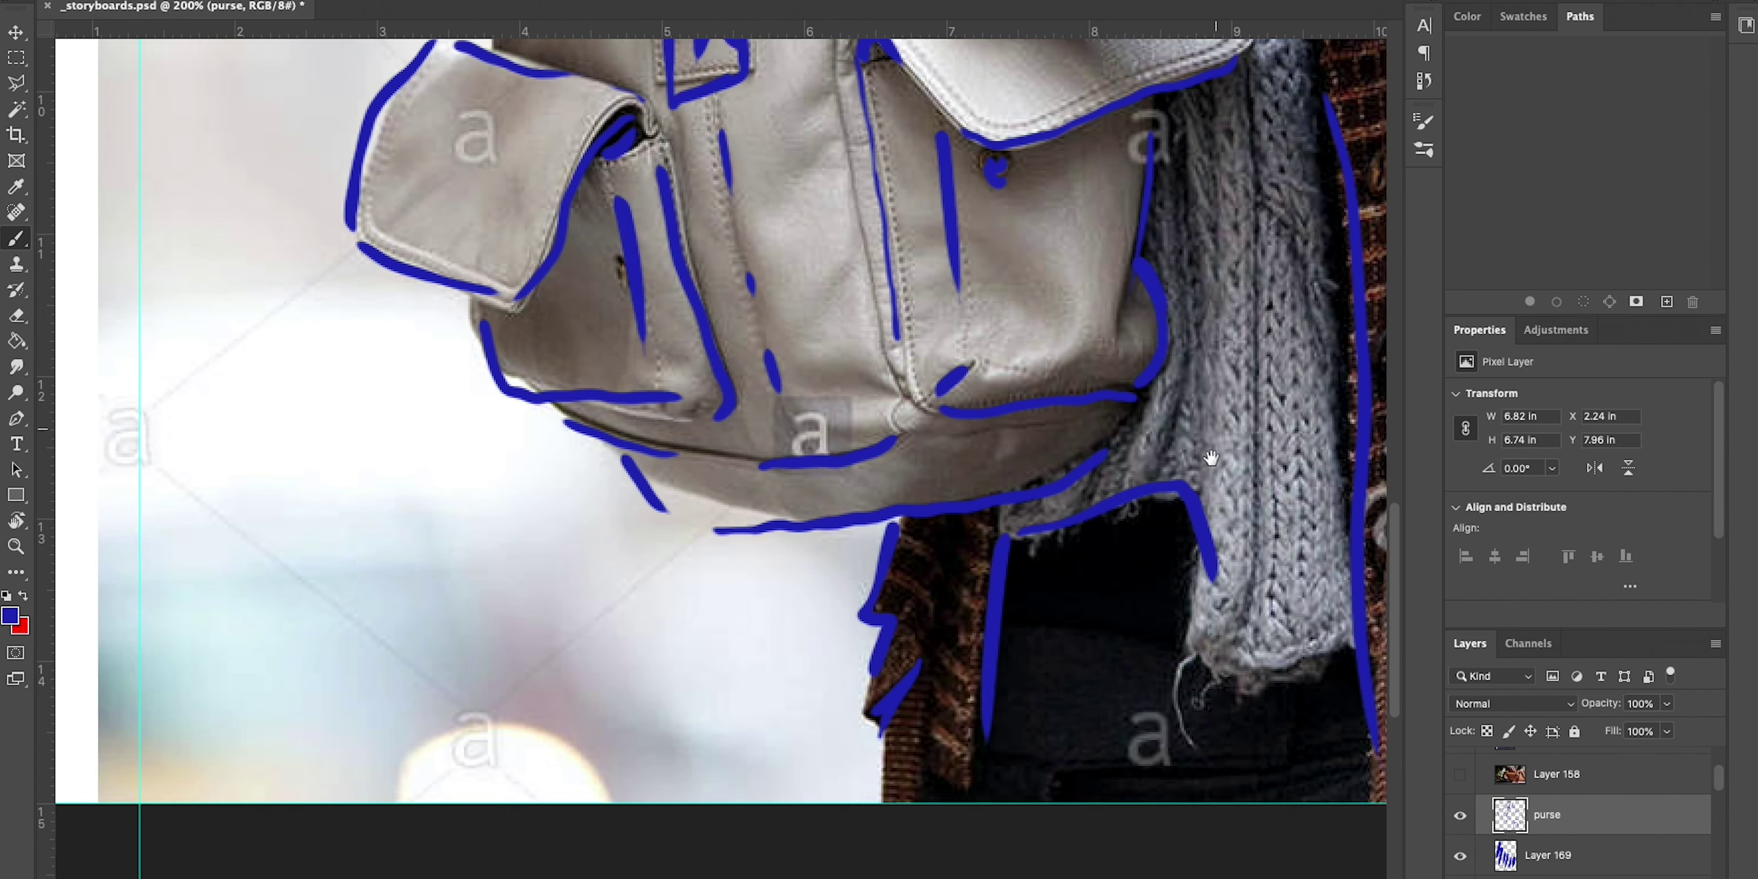
Hide the Layer 153 copy reference photo and check the complete line sketch on the white canvas.
left_click_drag(1208, 458, 930, 733)
scroll(1487, 839, "down", 3)
left_click(1460, 846)
left_click(1074, 569, "alt")
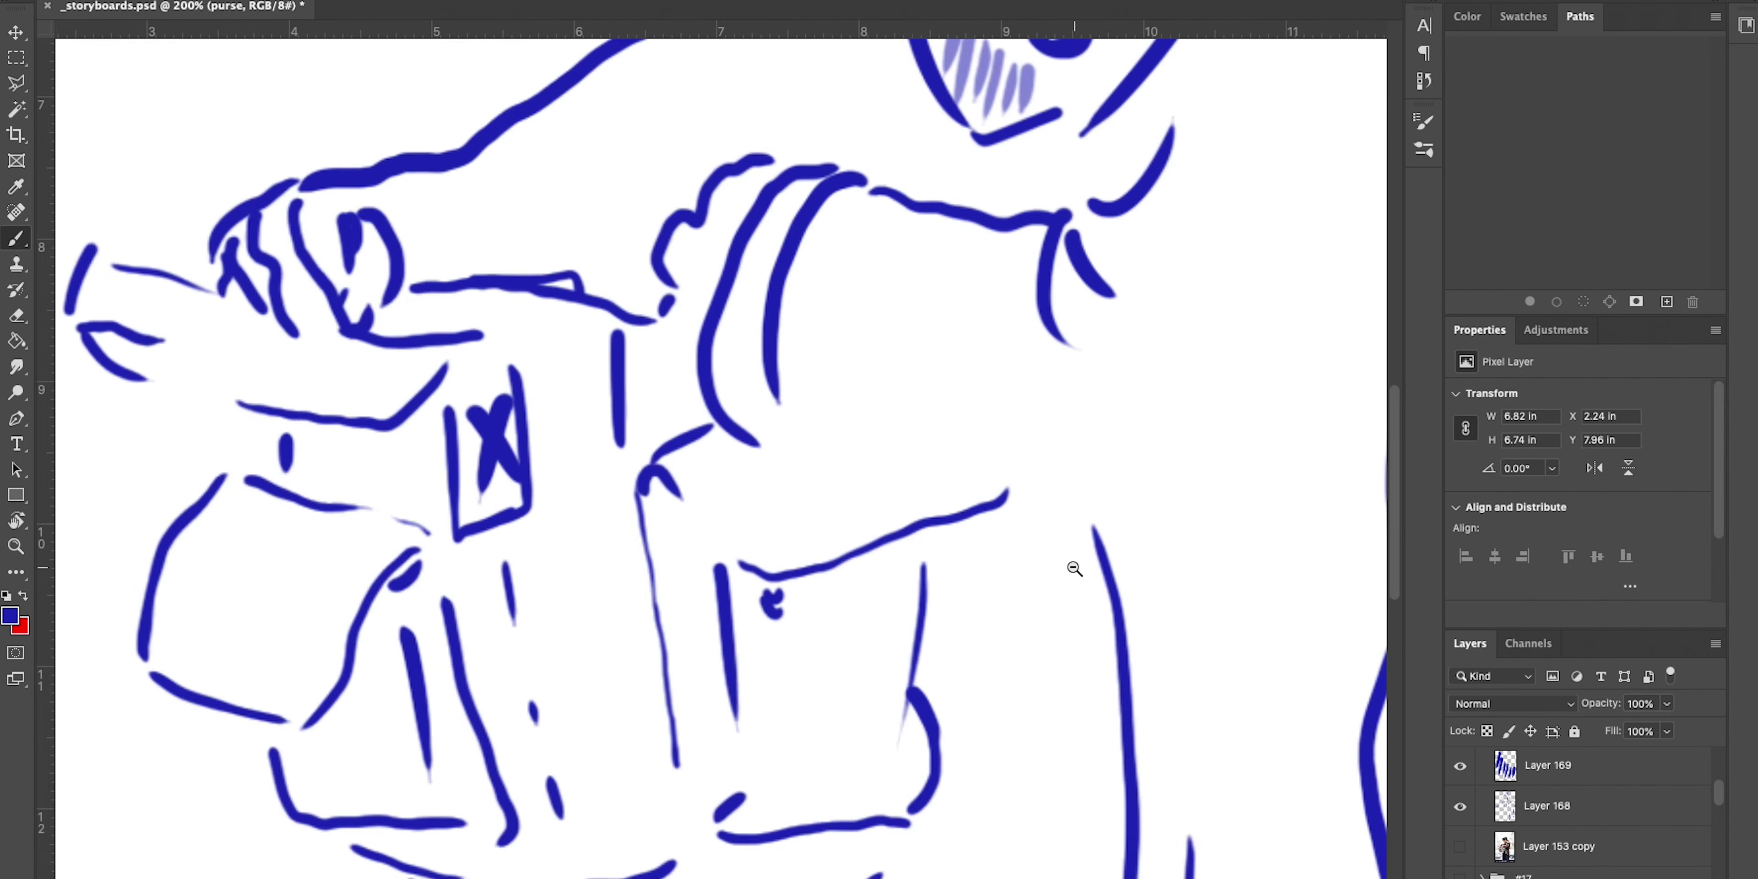
left_click(1074, 569, "alt")
left_click(1073, 569, "alt")
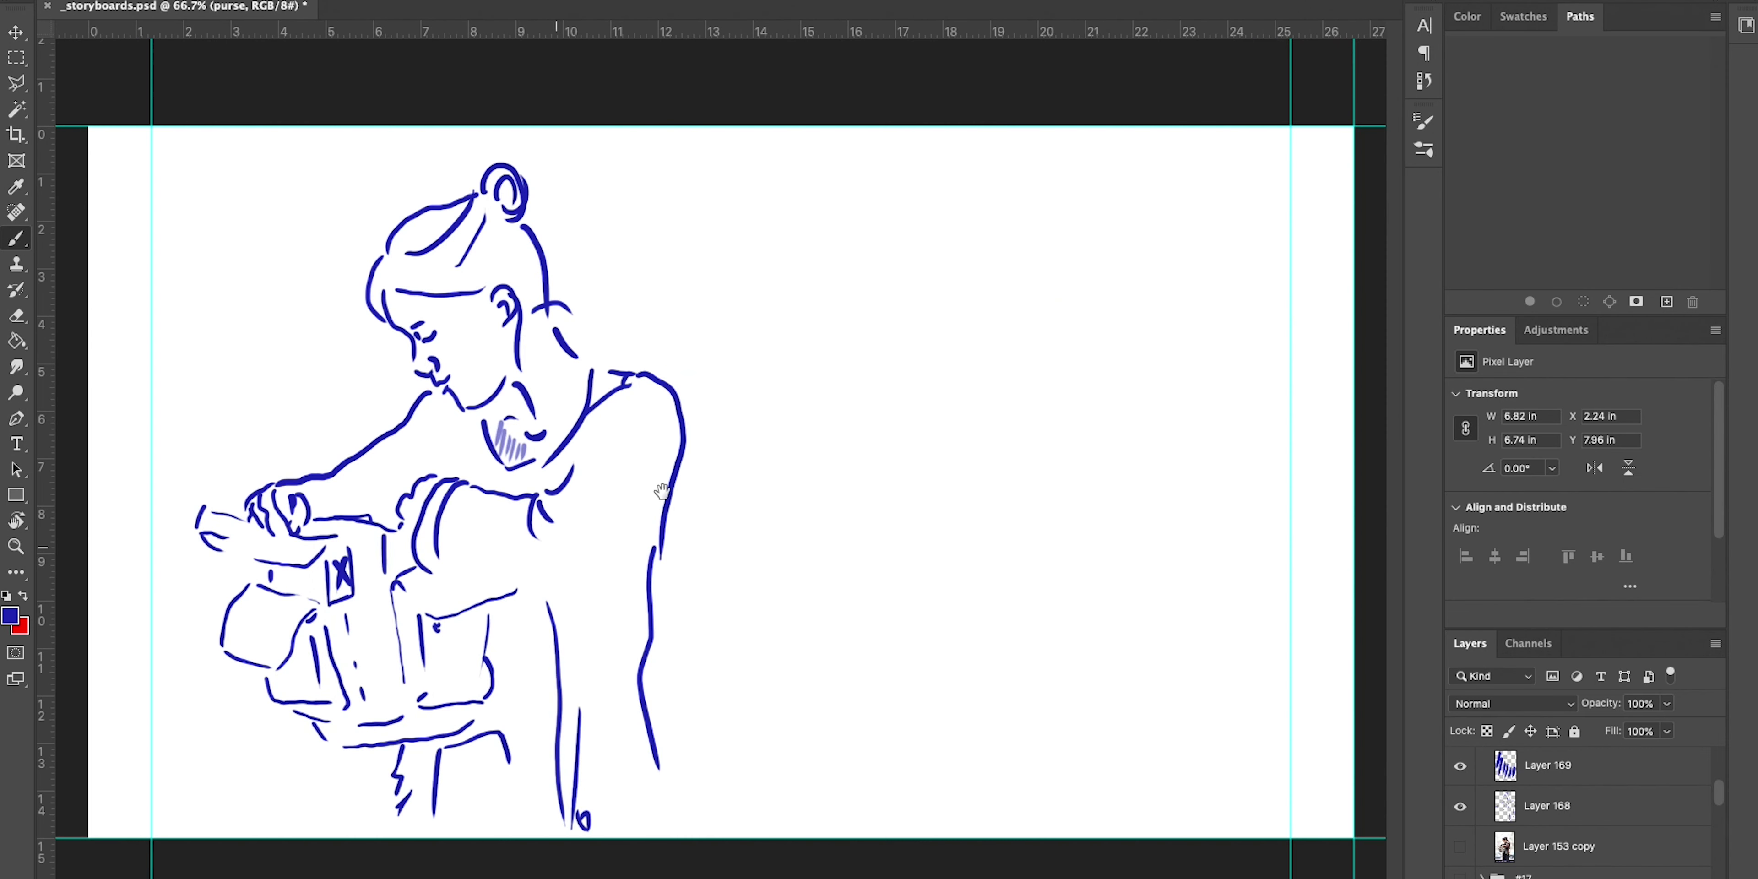